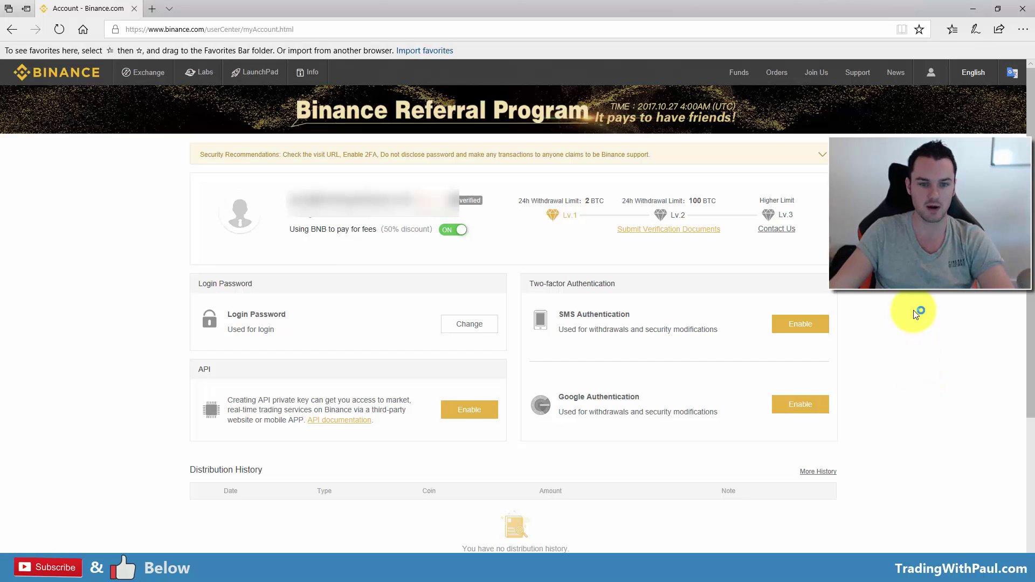
# Open the Deposits page and select ETH - Ethereum as the deposit coin by searching for "eth".
pyautogui.moveTo(743, 73)
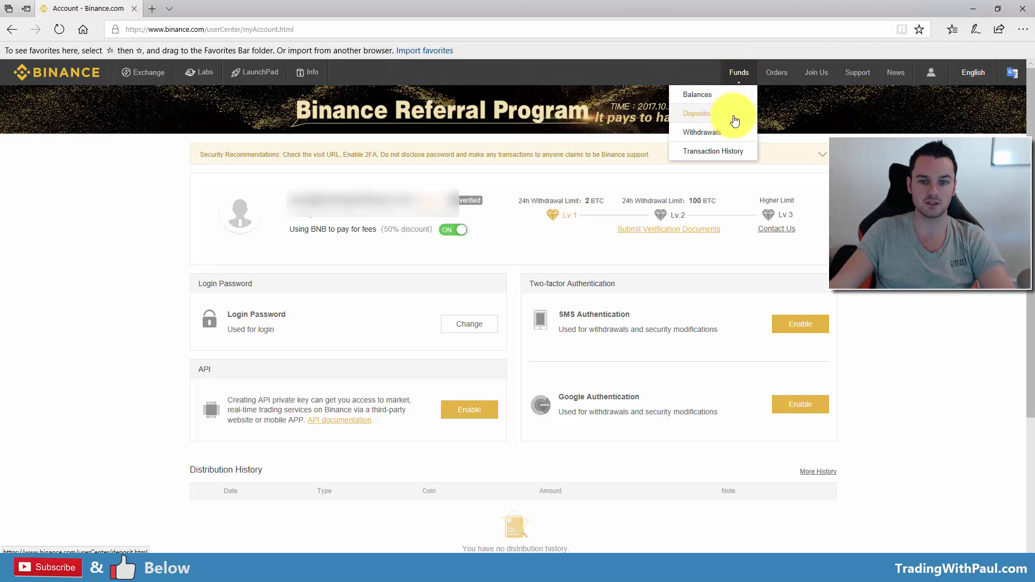
pyautogui.moveTo(775, 77)
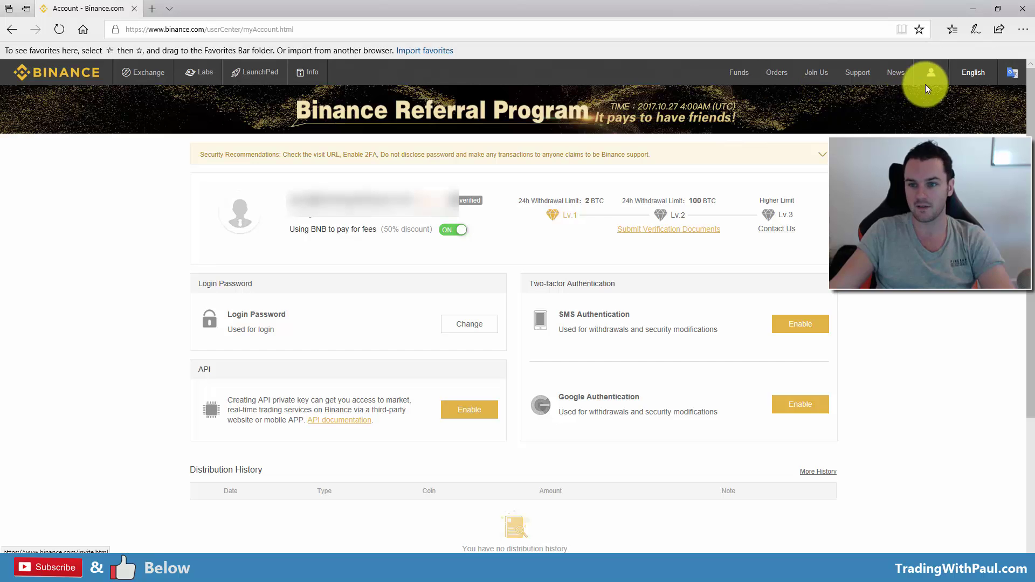
pyautogui.moveTo(934, 76)
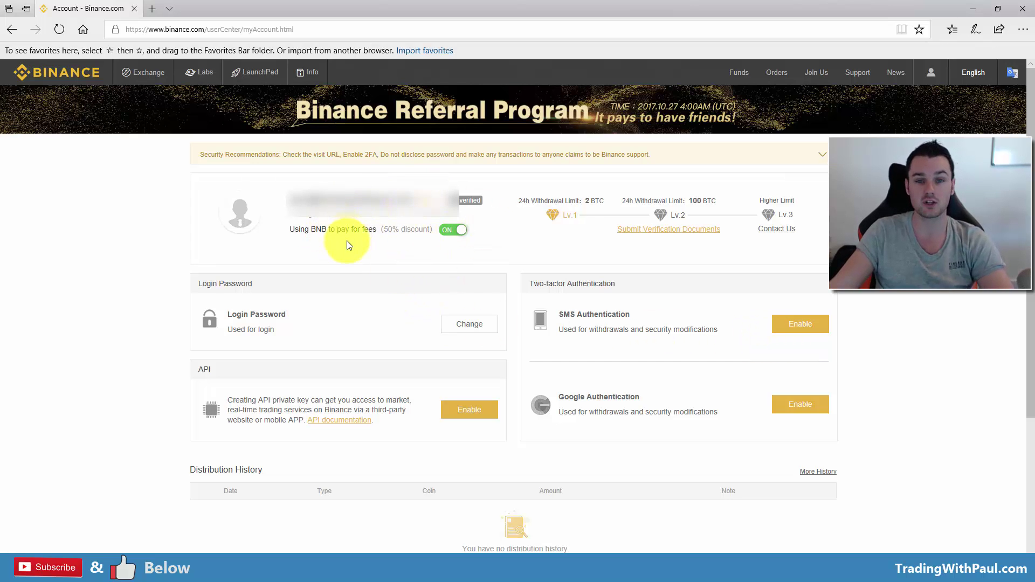
pyautogui.click(707, 117)
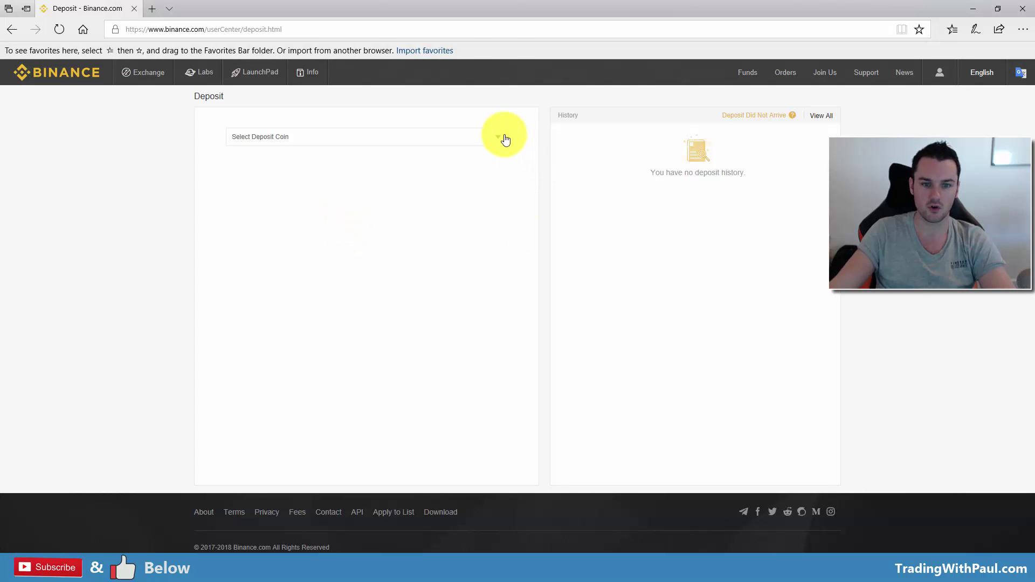
pyautogui.click(491, 141)
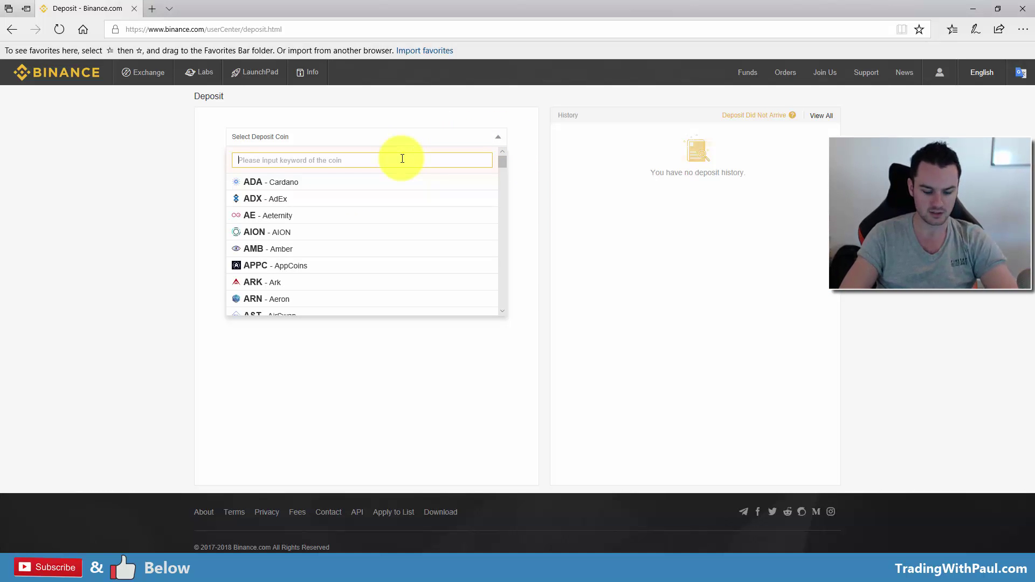
pyautogui.write('eth')
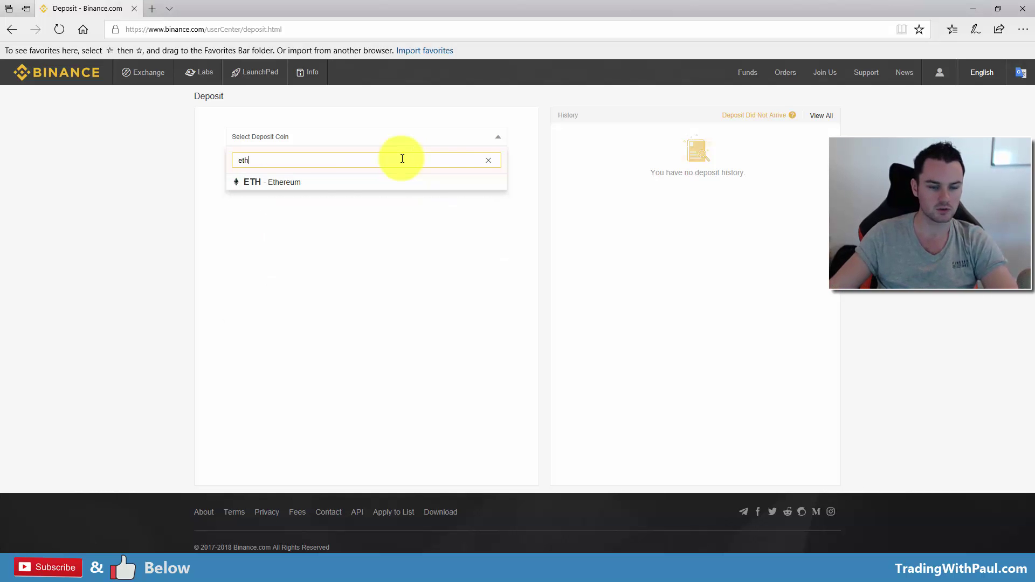
pyautogui.click(400, 183)
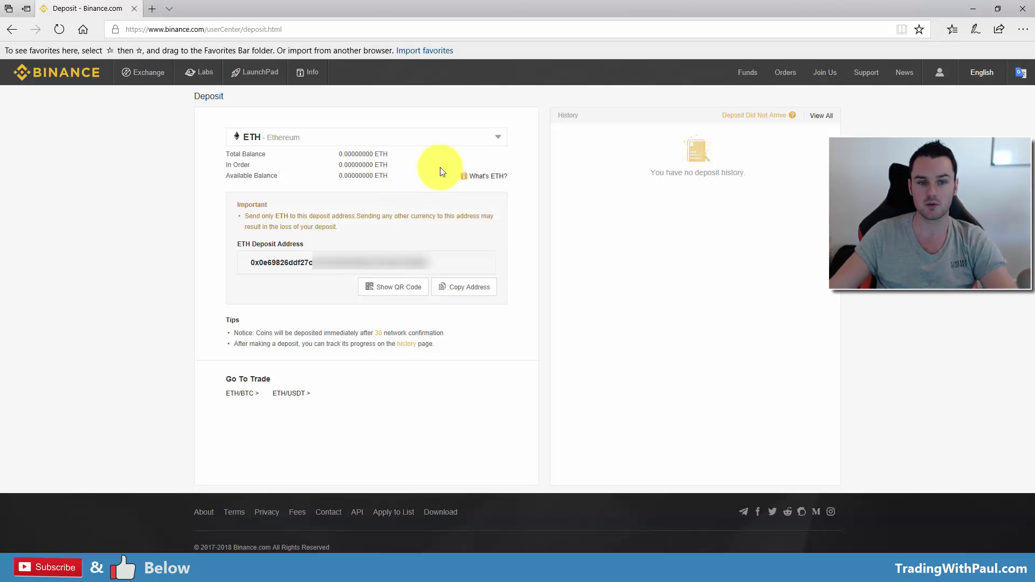
# Copy the ETH deposit address to the clipboard and open the full deposit history.
pyautogui.doubleClick(344, 263)
pyautogui.rightClick(343, 269)
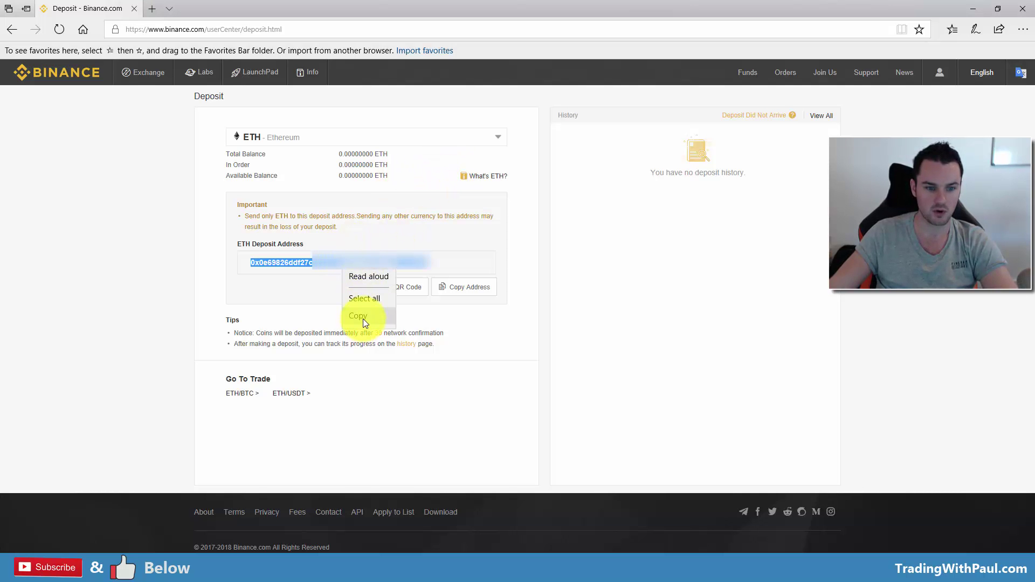
pyautogui.click(364, 319)
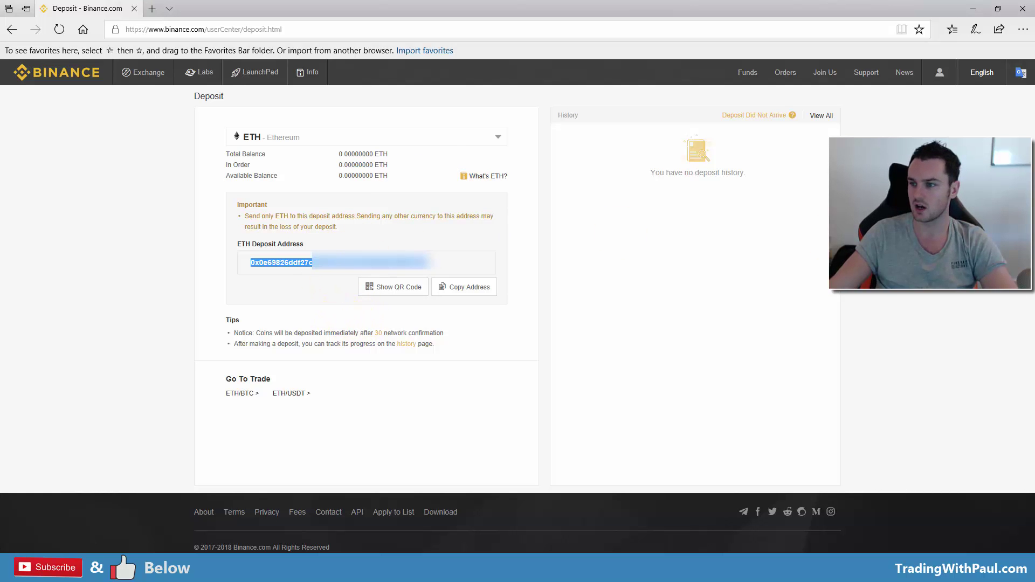
pyautogui.hotkey('alt', 'Tab')
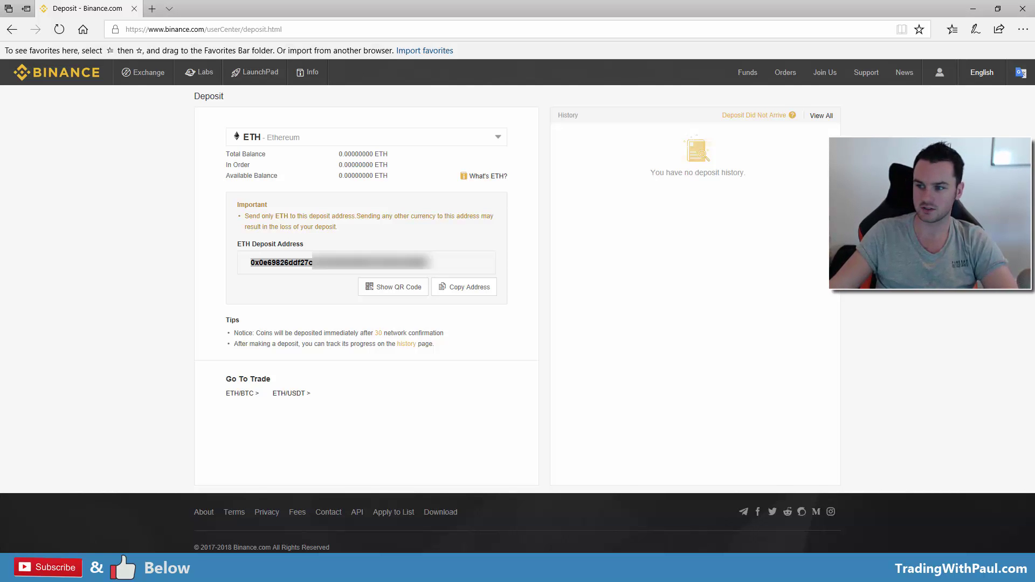
pyautogui.click(626, 304)
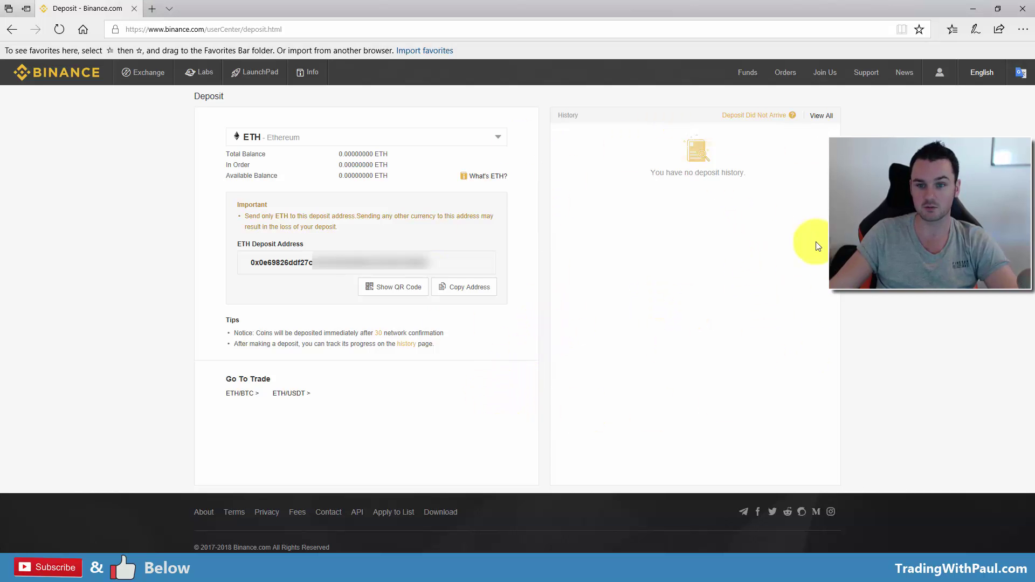
pyautogui.click(828, 118)
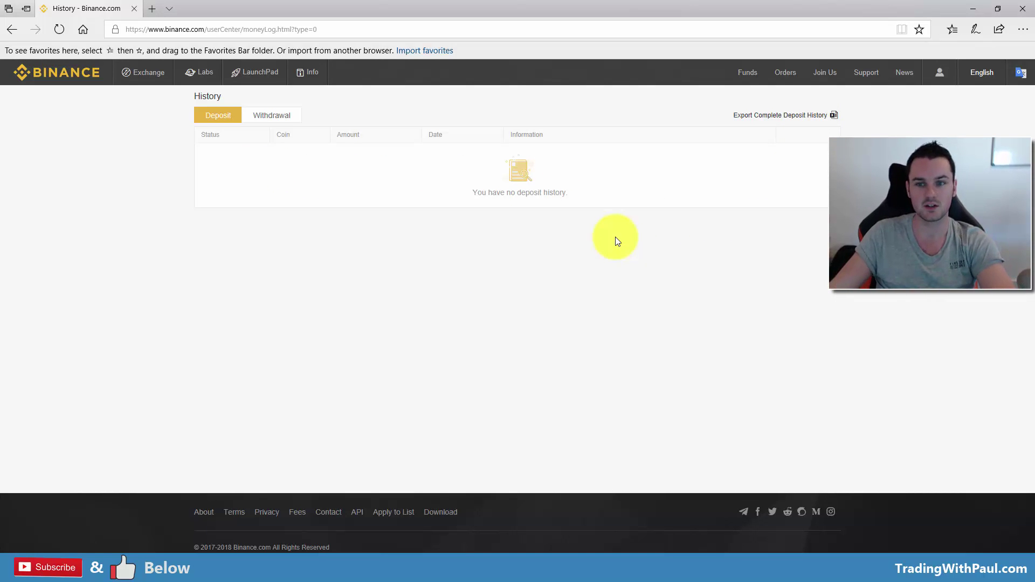
# Open the Basic exchange view and set the ETH/BTC price chart to the 1h interval.
pyautogui.moveTo(144, 71)
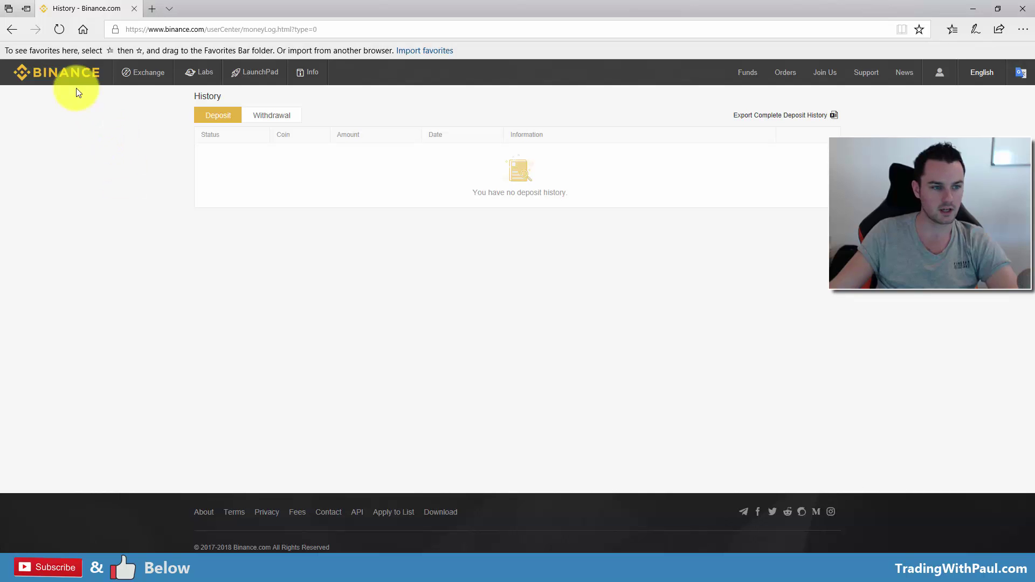
pyautogui.click(137, 93)
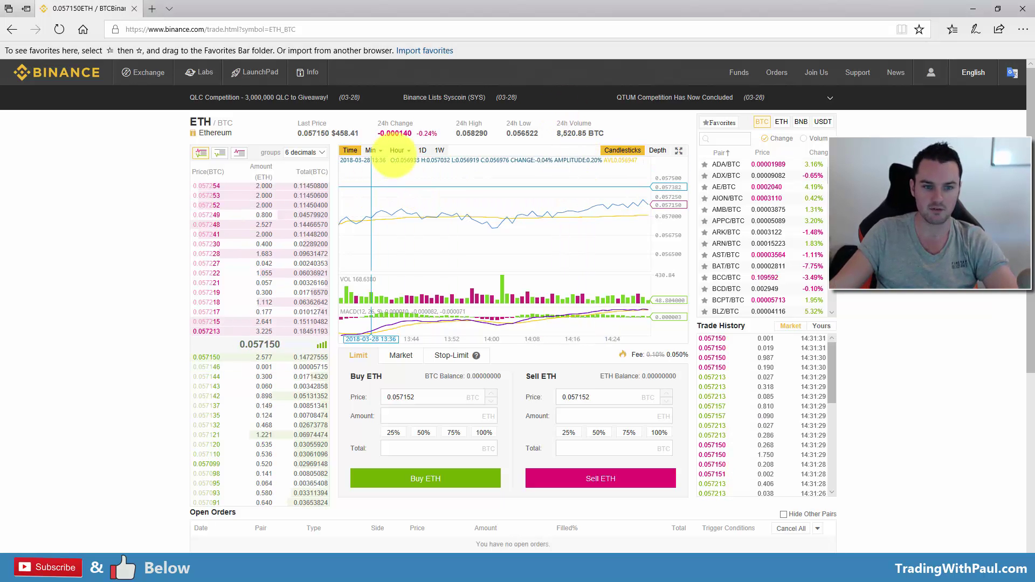
pyautogui.click(398, 151)
pyautogui.click(406, 167)
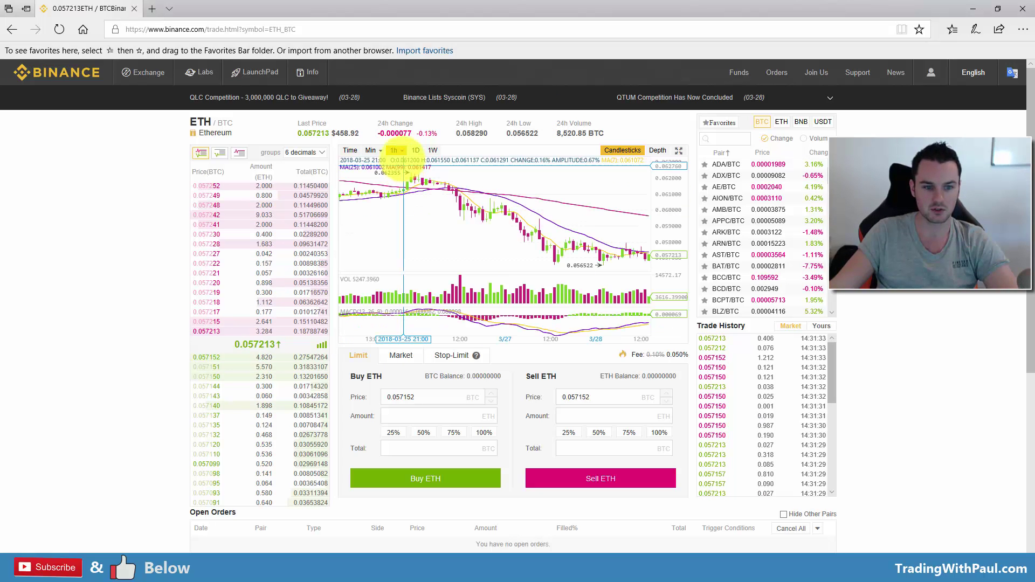
pyautogui.click(399, 153)
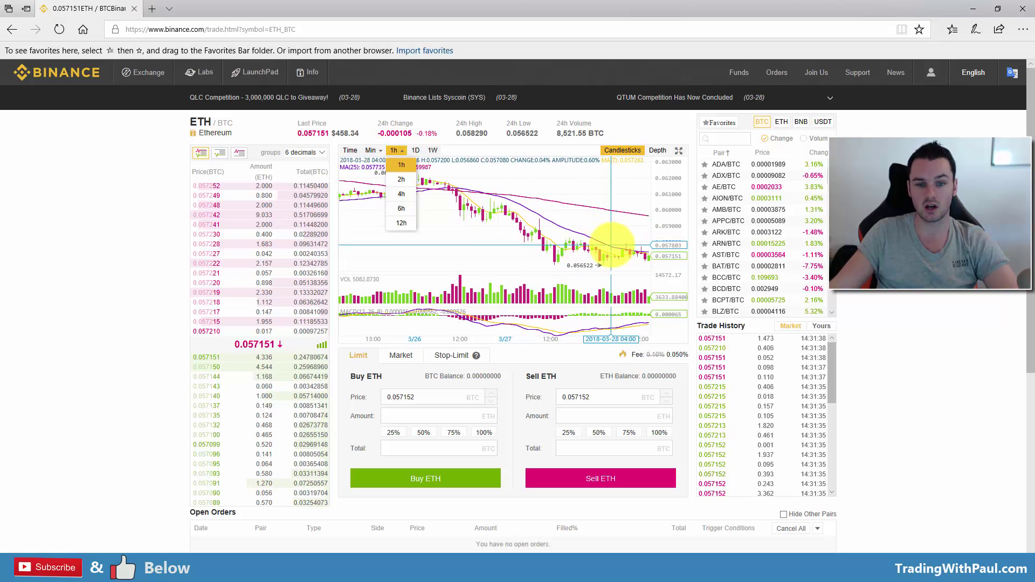
pyautogui.click(371, 150)
pyautogui.click(394, 150)
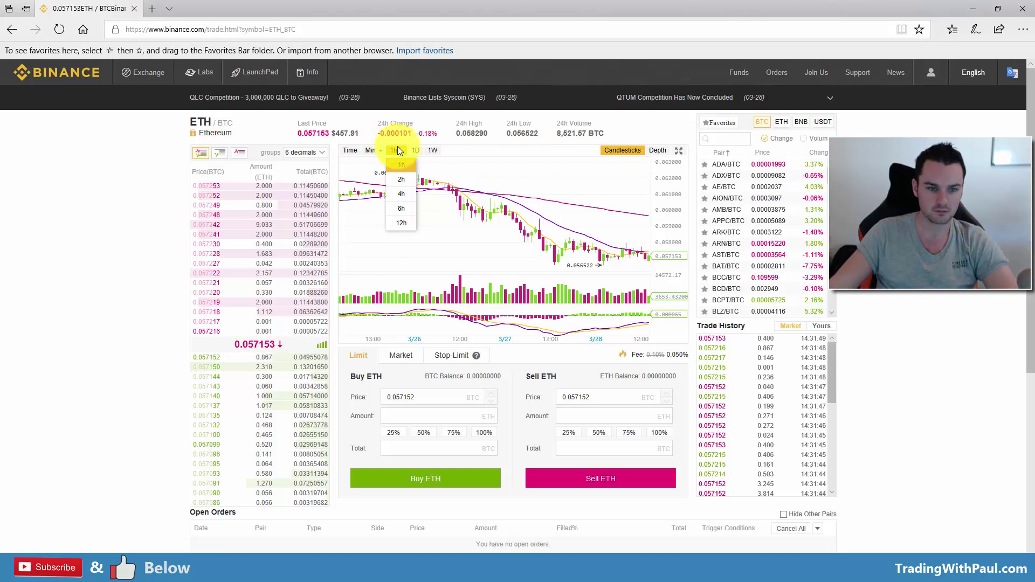
pyautogui.click(402, 164)
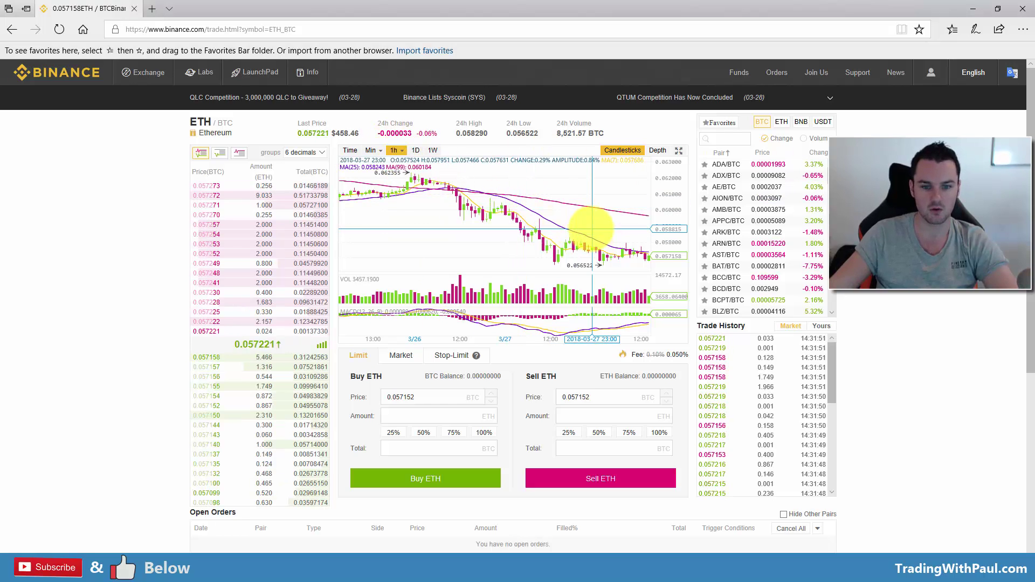
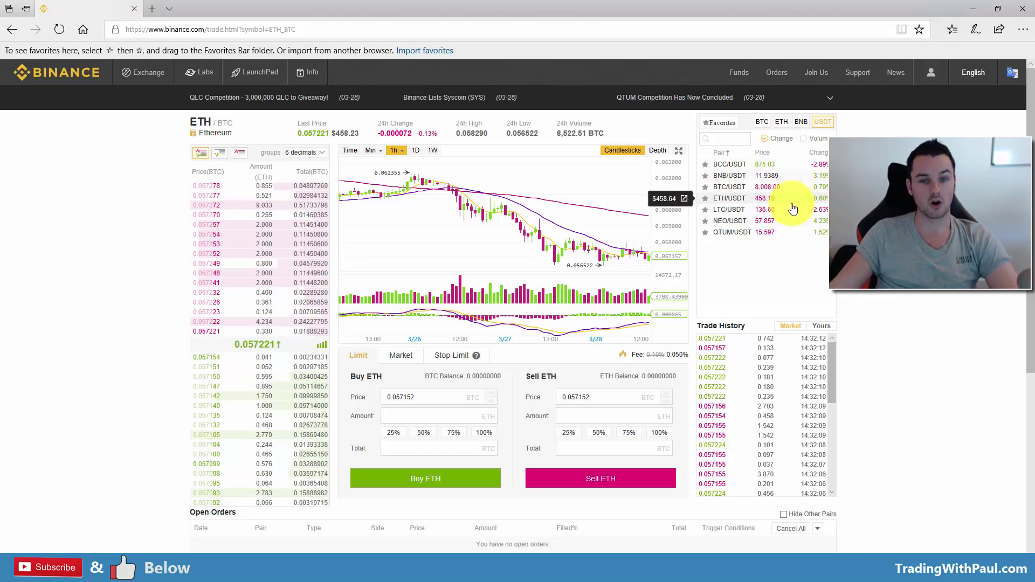
# List the BTC market pairs and switch the trade history to the account's own trades.
pyautogui.click(761, 122)
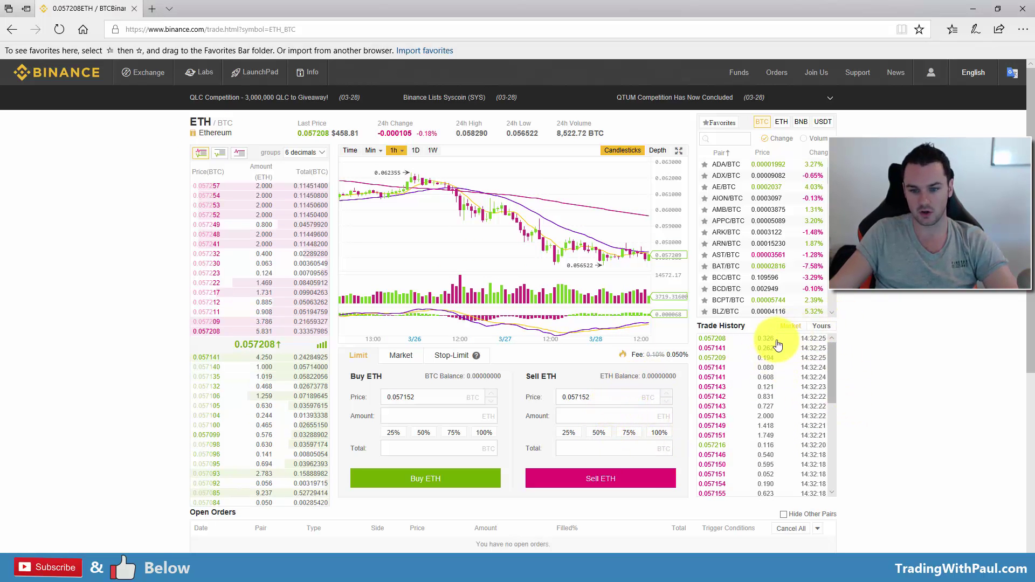
pyautogui.click(817, 326)
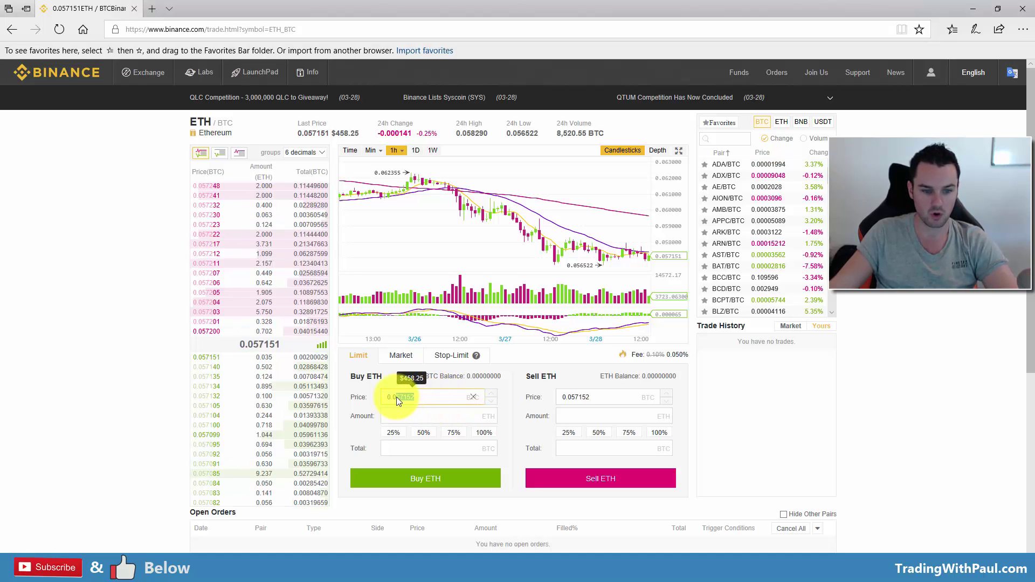
# Set the limit buy price for ETH to 0.04 BTC.
pyautogui.moveTo(429, 401)
pyautogui.mouseDown()
pyautogui.moveTo(393, 397)
pyautogui.moveTo(448, 399)
pyautogui.mouseUp()
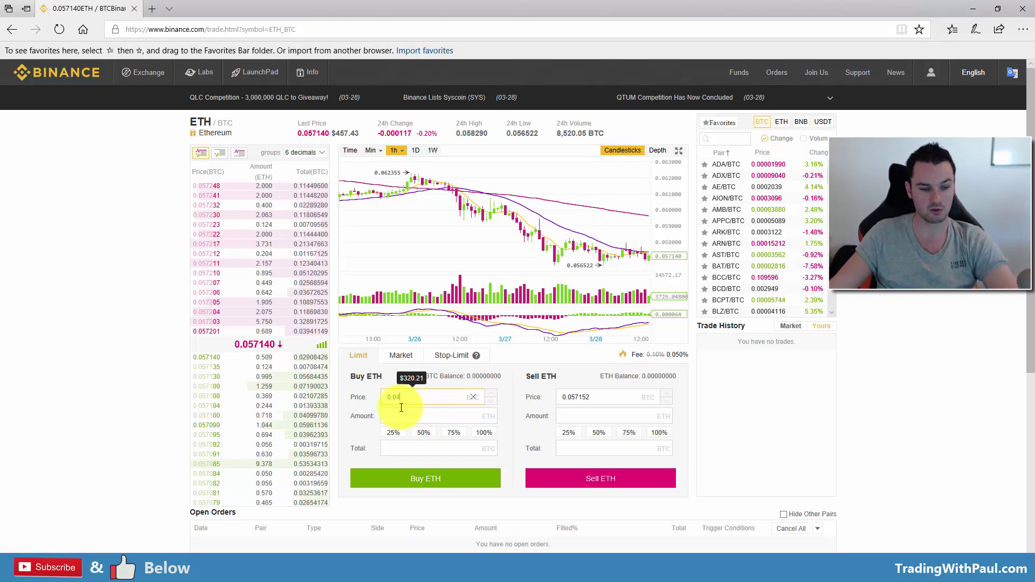
pyautogui.press('Tab')
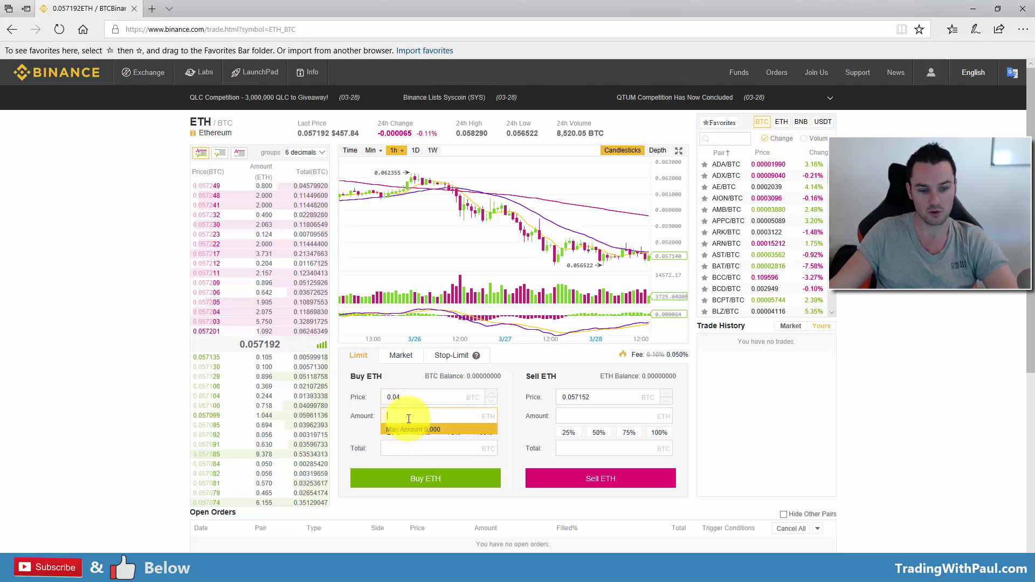
pyautogui.click(423, 399)
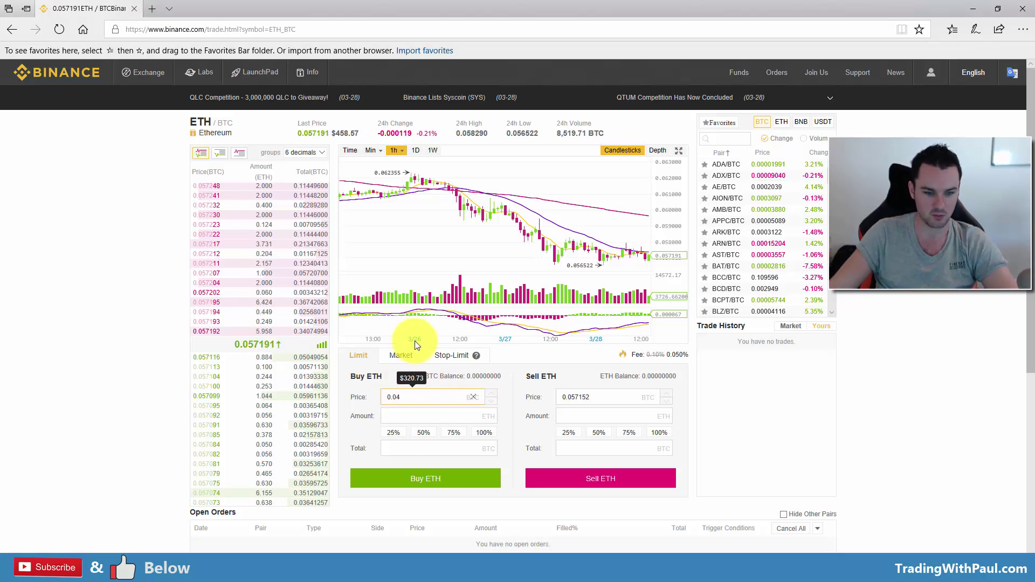
# Try to fill in the ETH buy amount using 100%, 25% and 50% of the BTC balance.
pyautogui.click(403, 417)
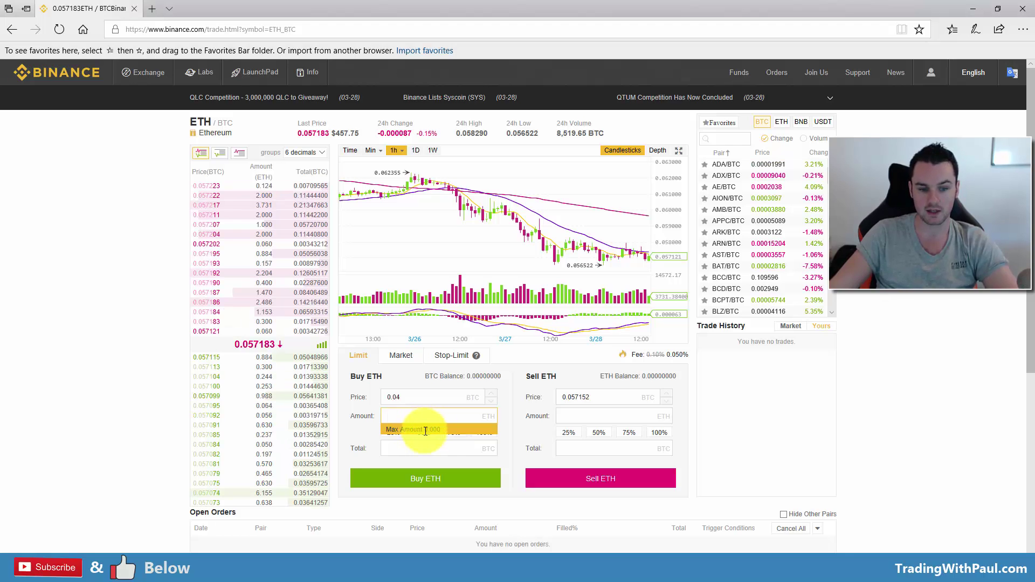
pyautogui.click(453, 379)
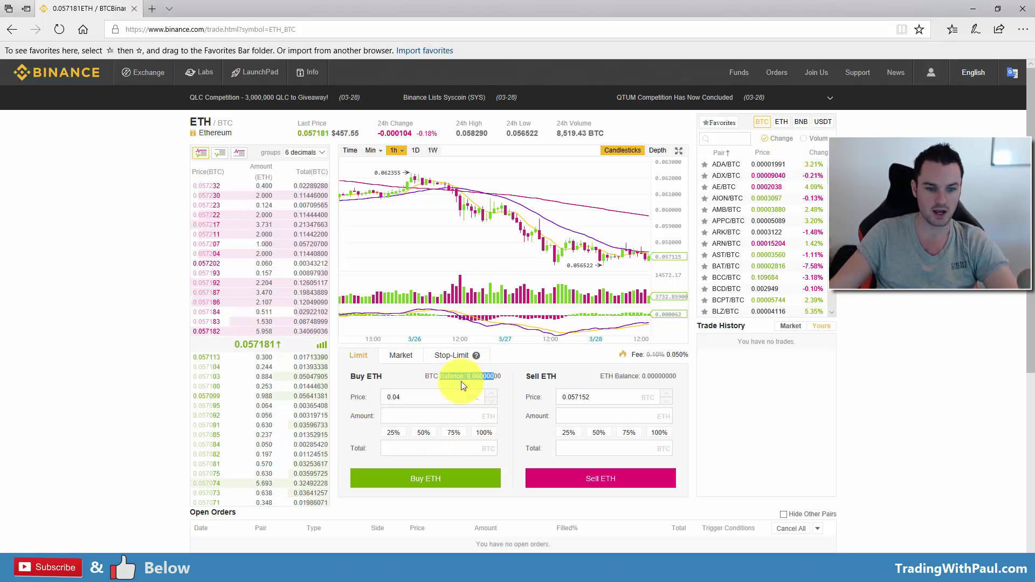
pyautogui.click(485, 432)
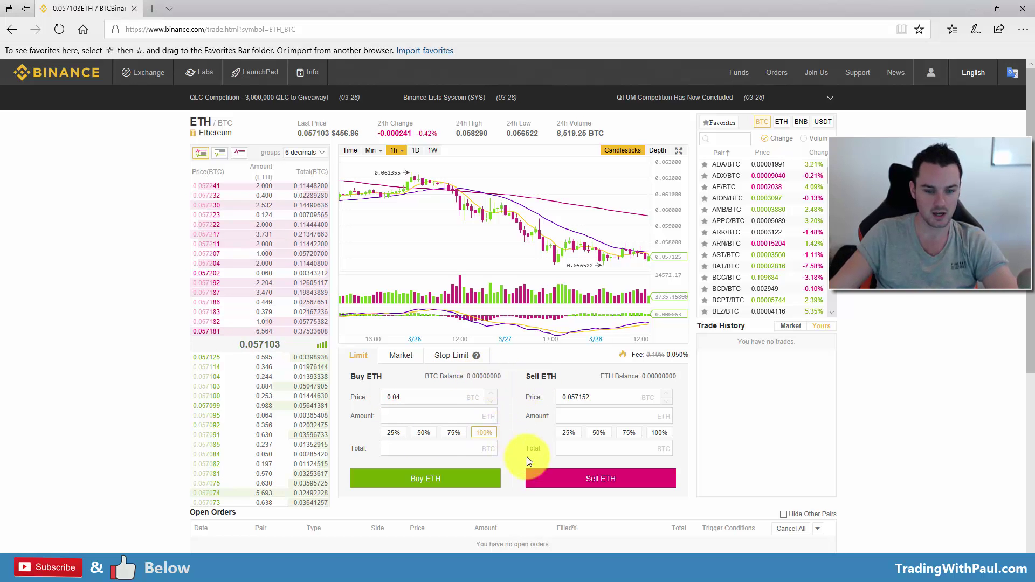
pyautogui.click(392, 432)
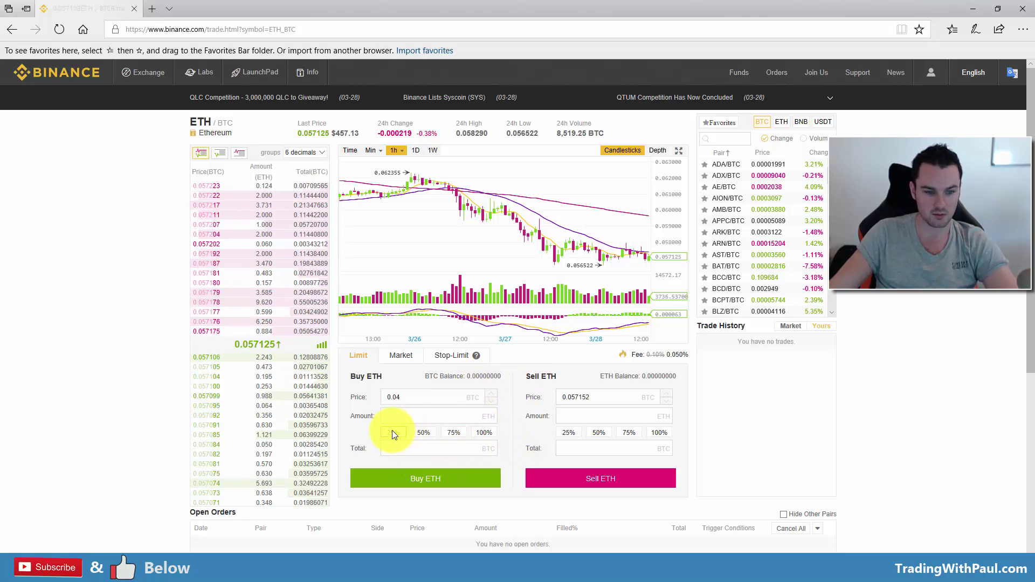
pyautogui.click(430, 437)
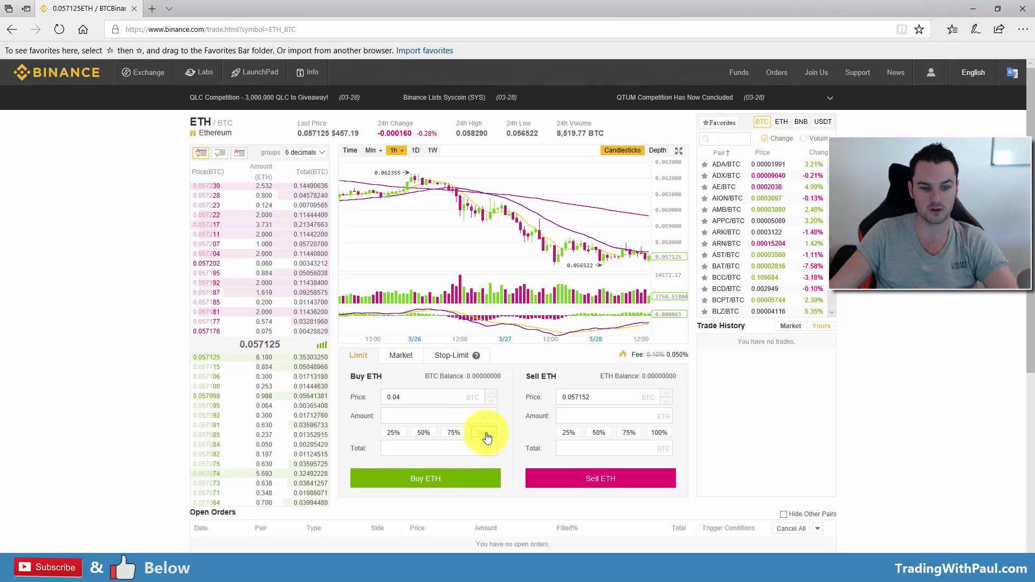
pyautogui.click(402, 417)
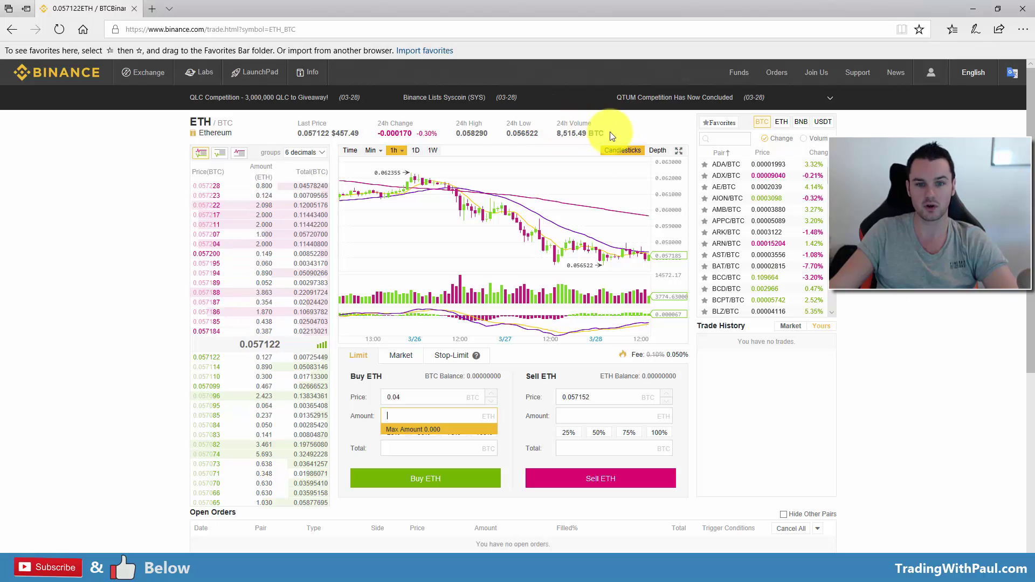
# Switch to the Advanced exchange view for ETH/BTC and show the open orders and the order history.
pyautogui.scroll(-4, 751, 434)
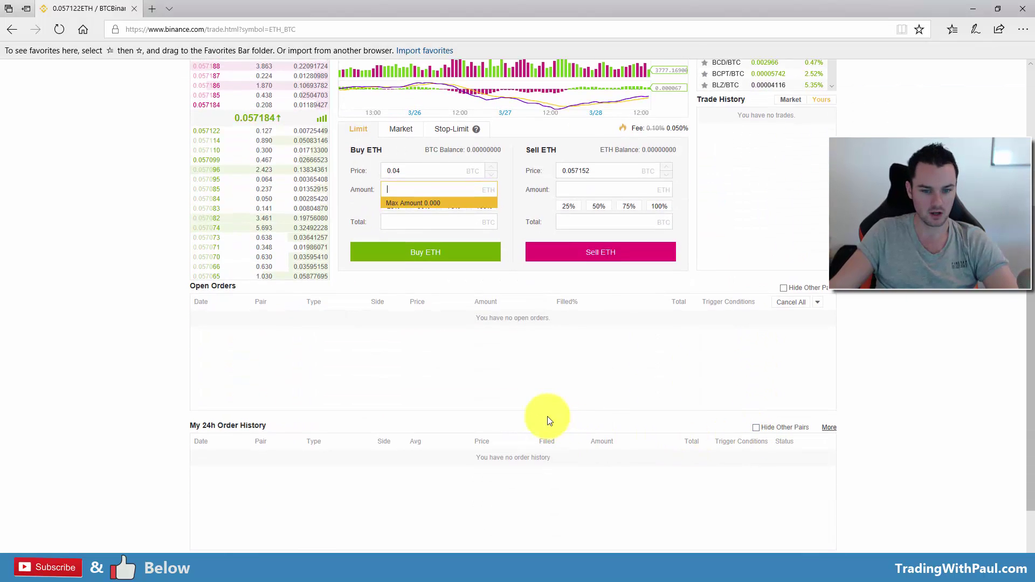
pyautogui.scroll(4, 561, 397)
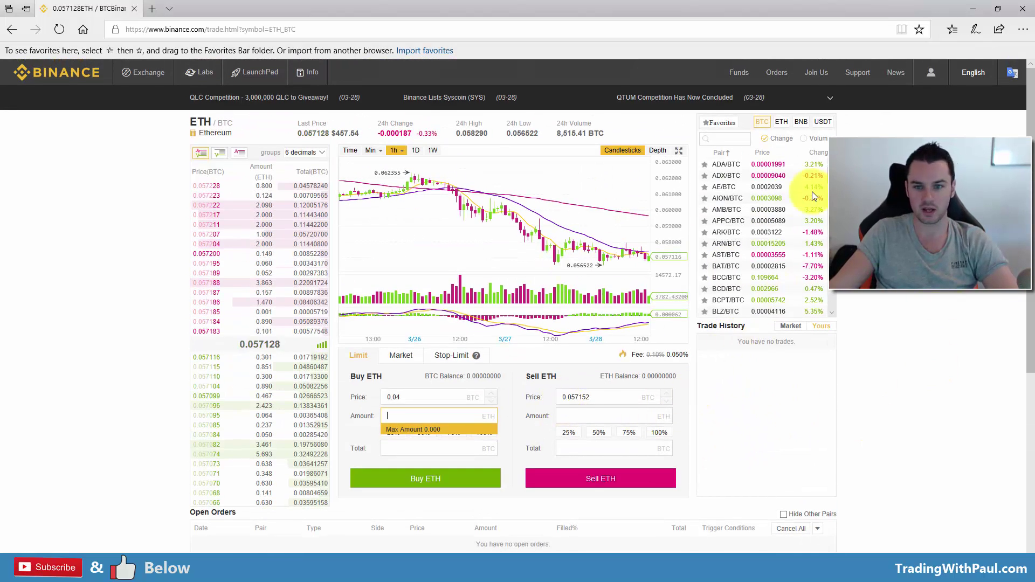
pyautogui.moveTo(143, 72)
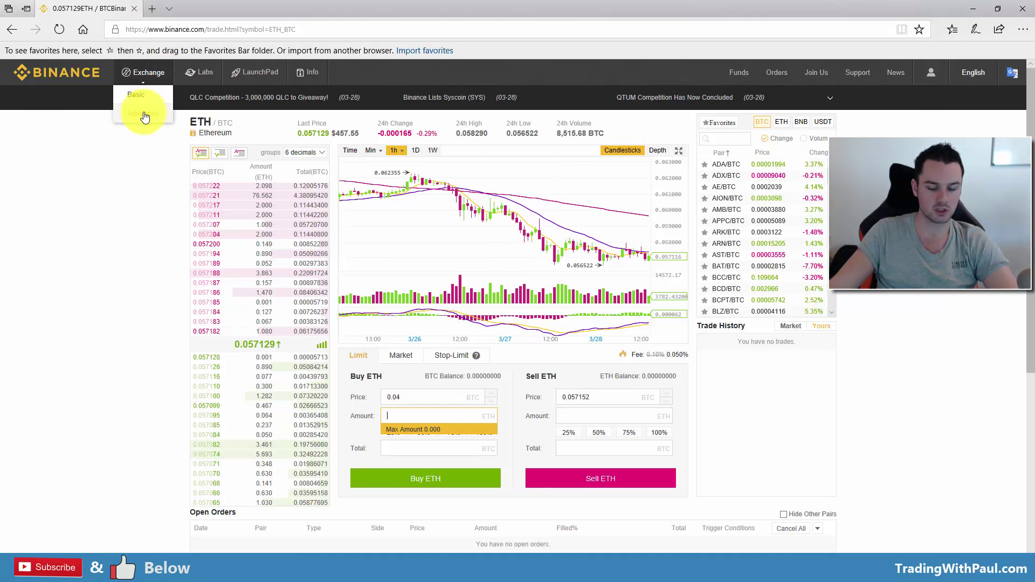
pyautogui.click(144, 115)
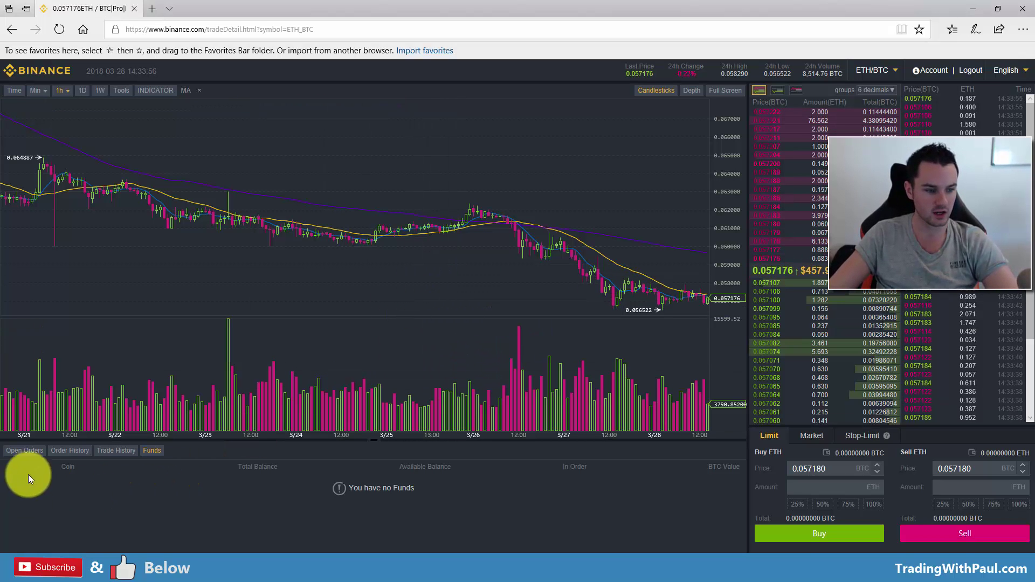
pyautogui.click(24, 451)
pyautogui.click(81, 457)
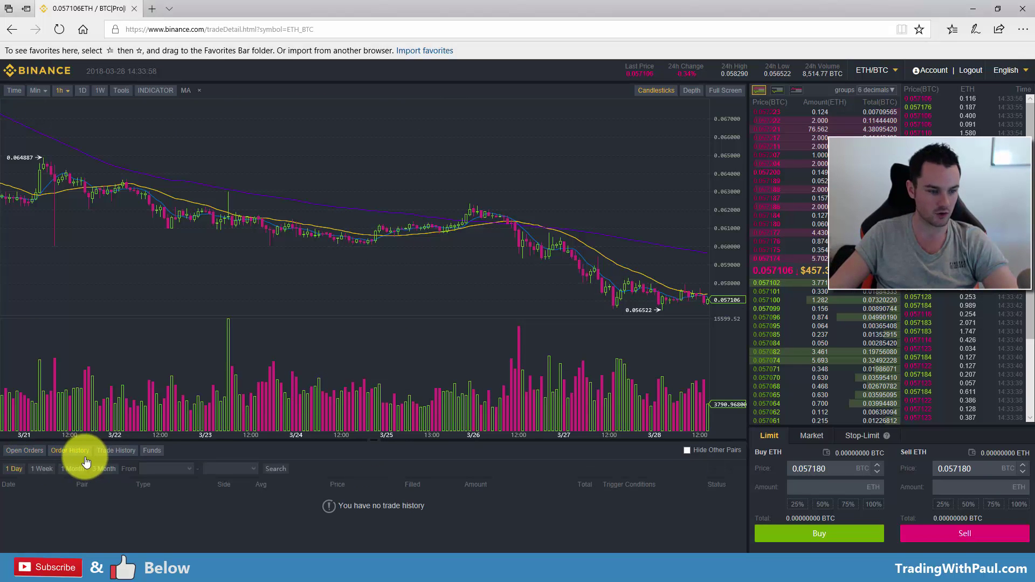
# Show the account's trade history and its funds below the ETH/BTC chart.
pyautogui.click(116, 452)
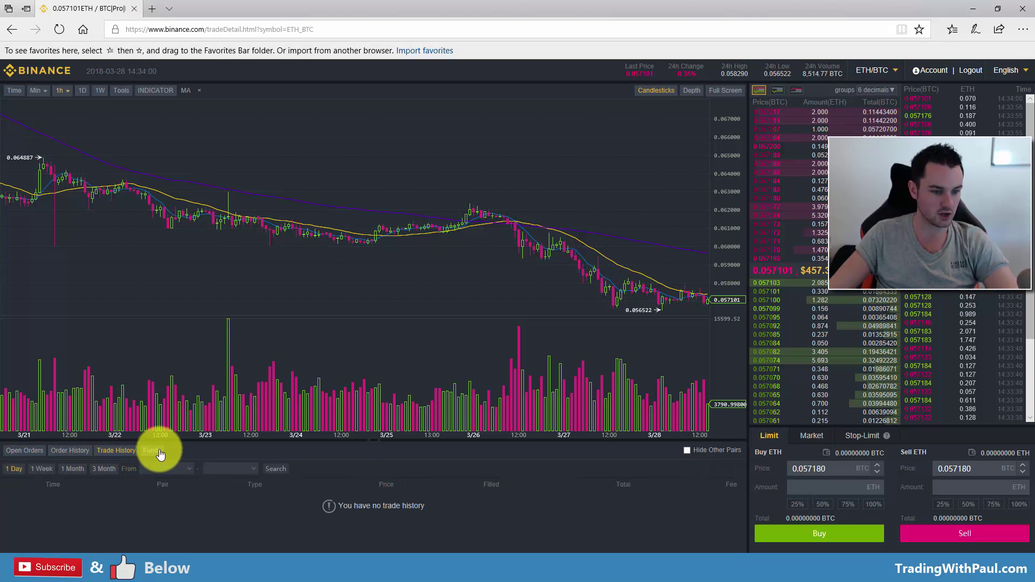
pyautogui.click(153, 451)
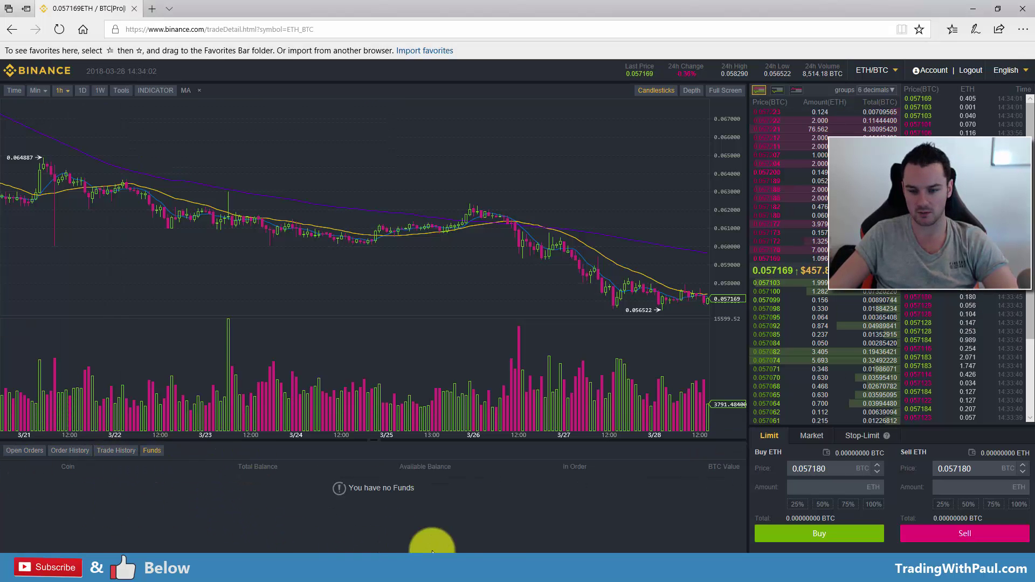
pyautogui.click(823, 504)
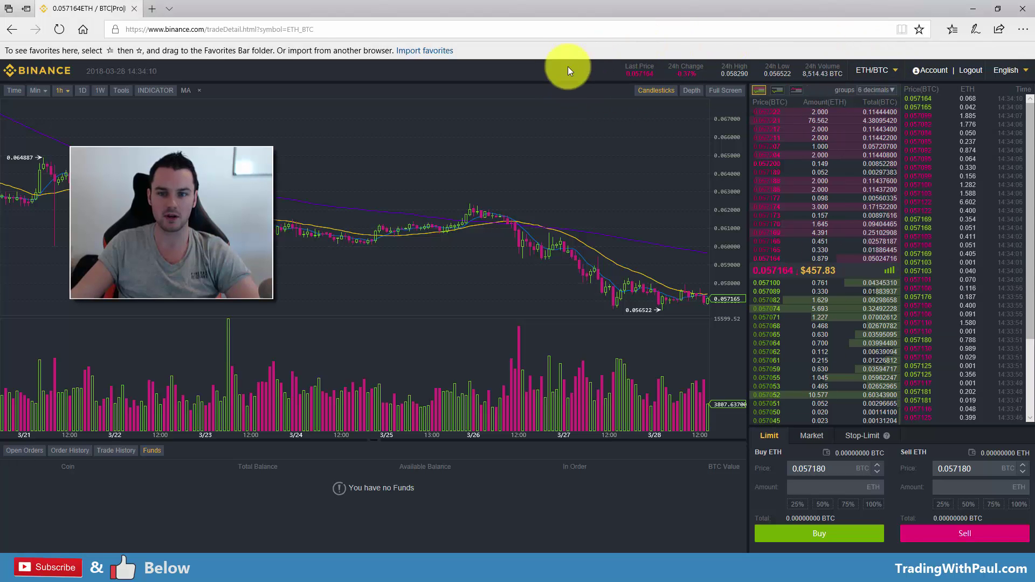
# Pick ETH/BTC again from the list of BTC pairs and bring back the account's trade history.
pyautogui.click(887, 69)
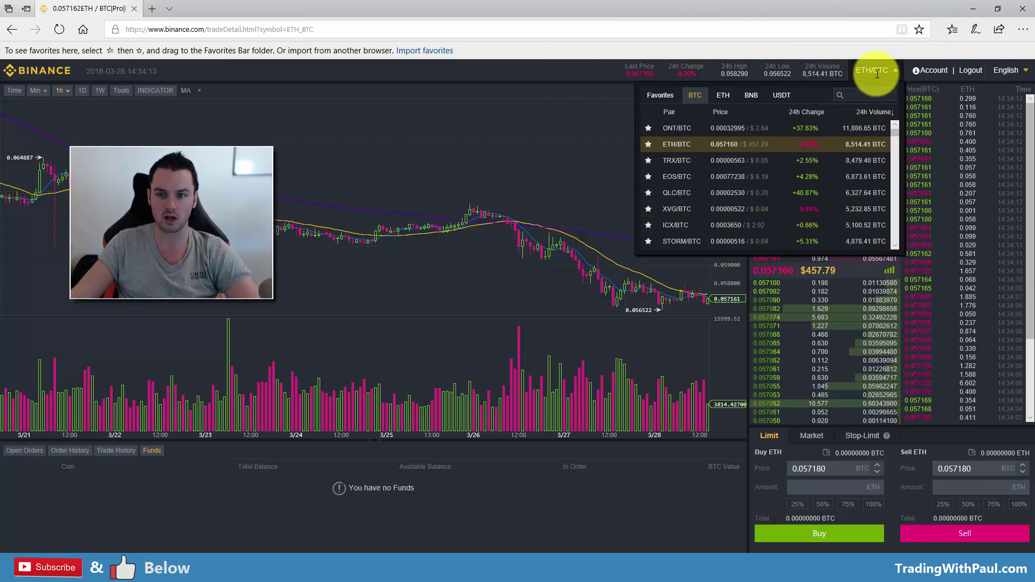
pyautogui.click(818, 141)
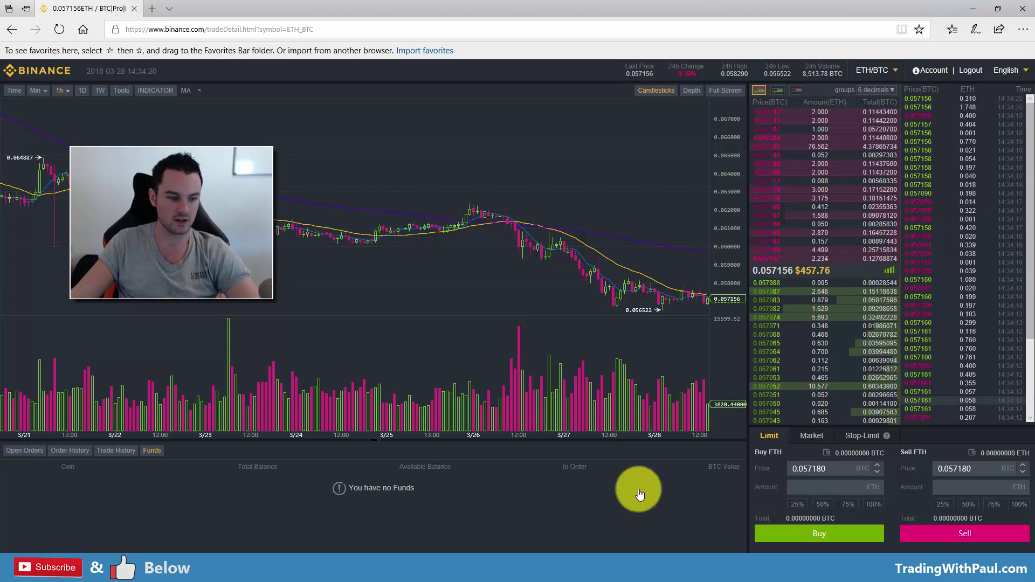
pyautogui.click(114, 451)
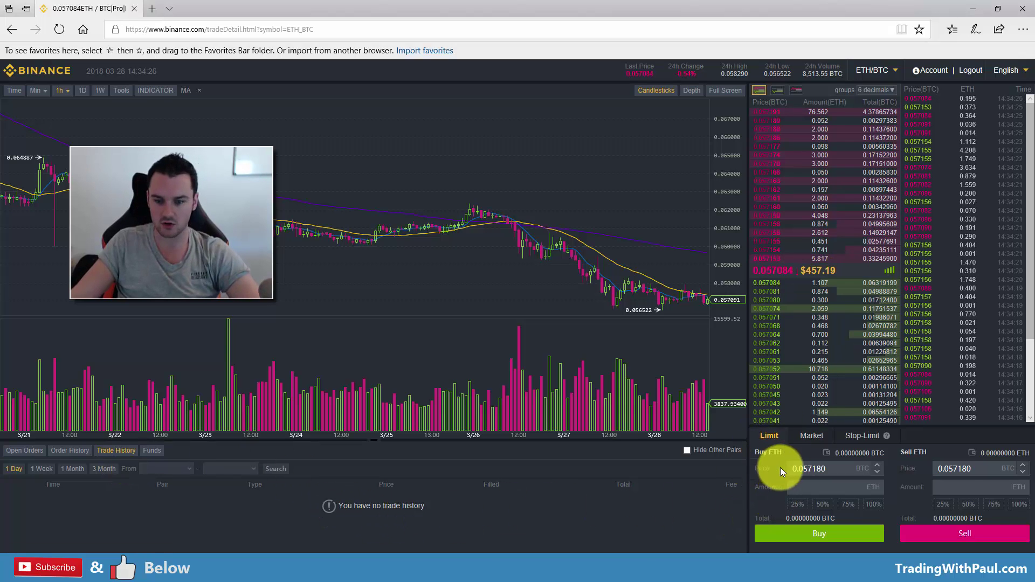
# Show the Market order form with its ETH buy and sell amounts, and the Stop-Limit order form.
pyautogui.click(814, 434)
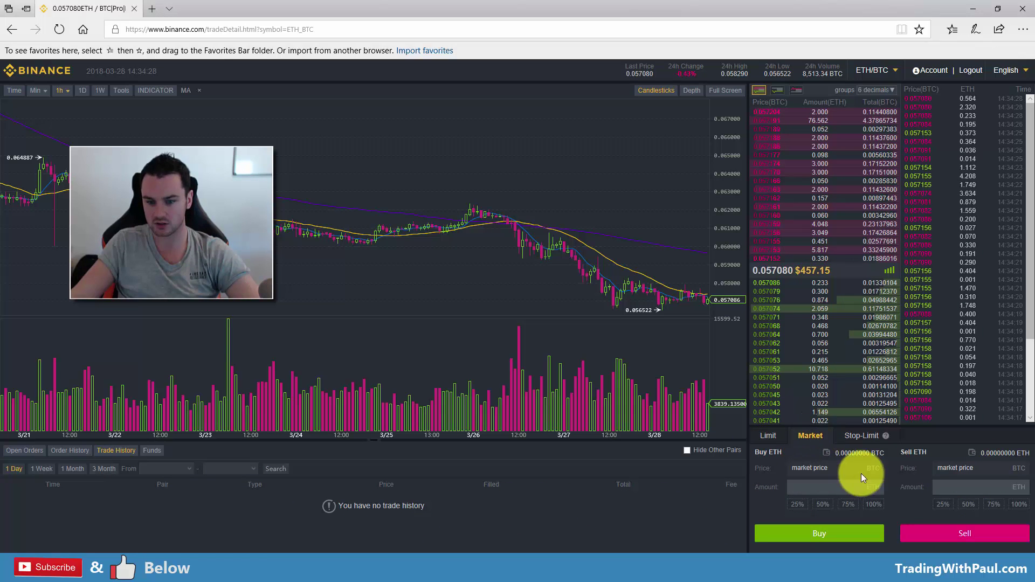
pyautogui.click(832, 489)
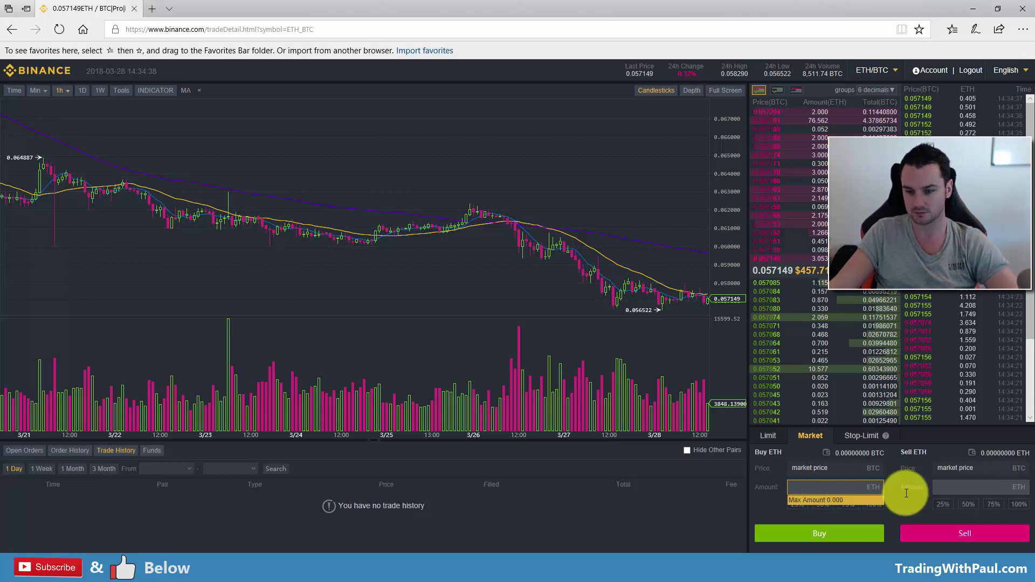
pyautogui.click(968, 487)
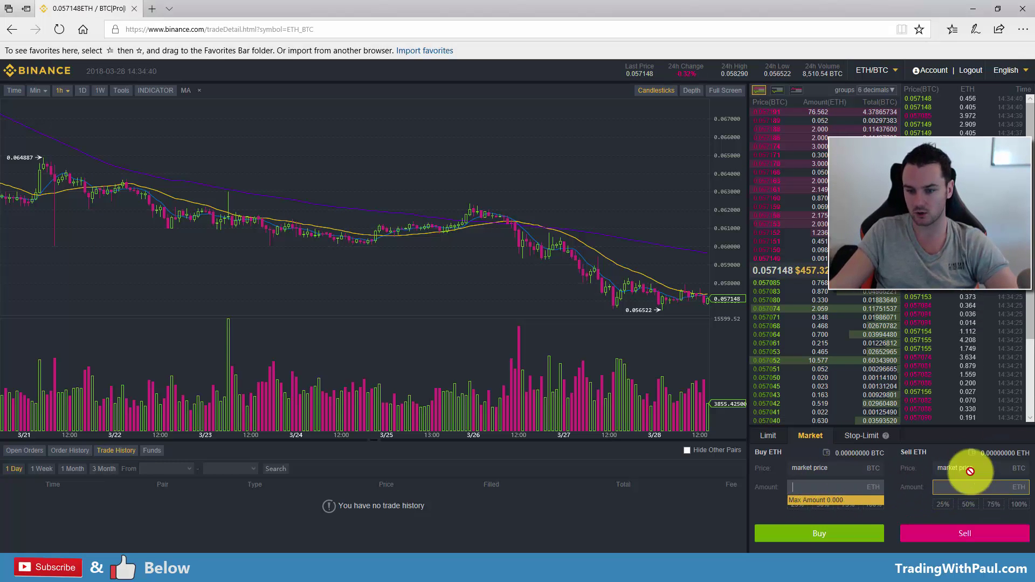
pyautogui.click(964, 488)
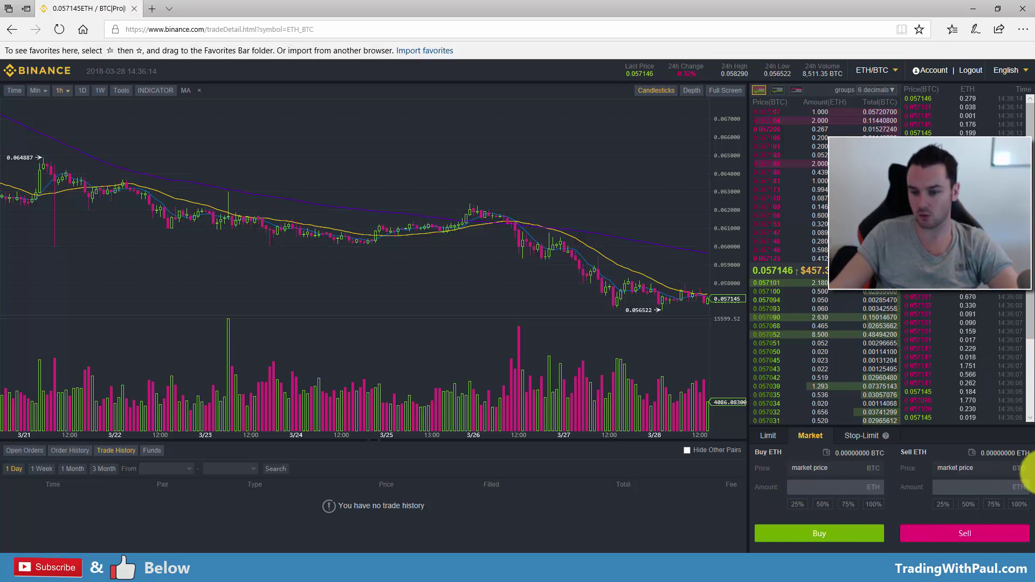
pyautogui.click(862, 437)
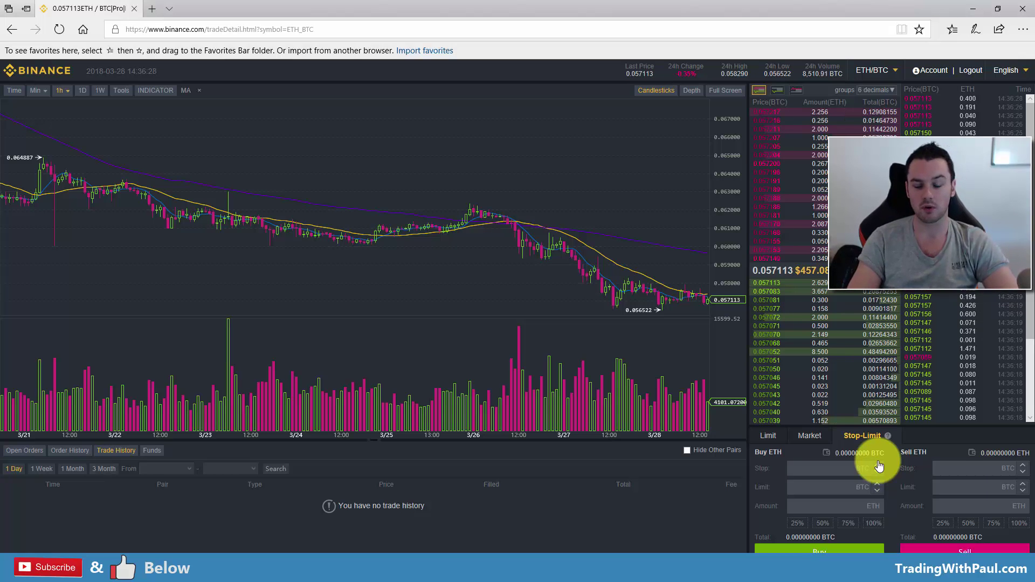
pyautogui.click(841, 472)
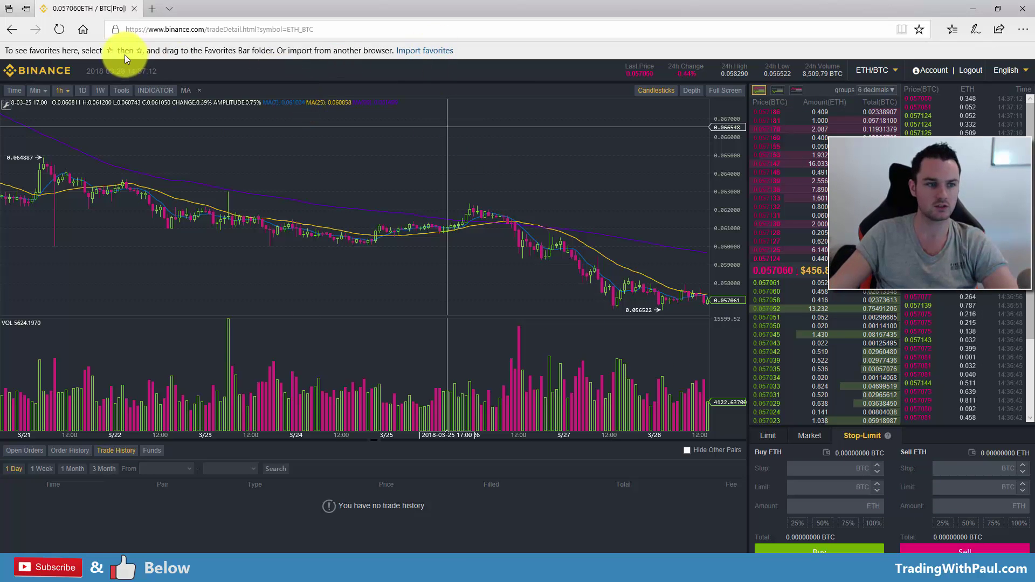
# Hide small assets in the account's Deposits & Withdrawals list and open the deposit page.
pyautogui.click(932, 73)
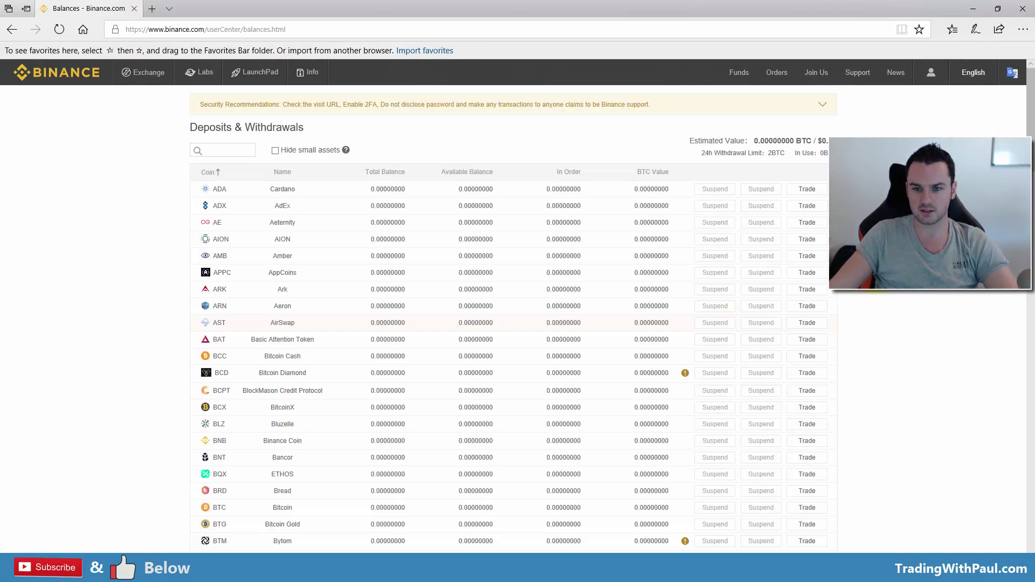
pyautogui.click(272, 150)
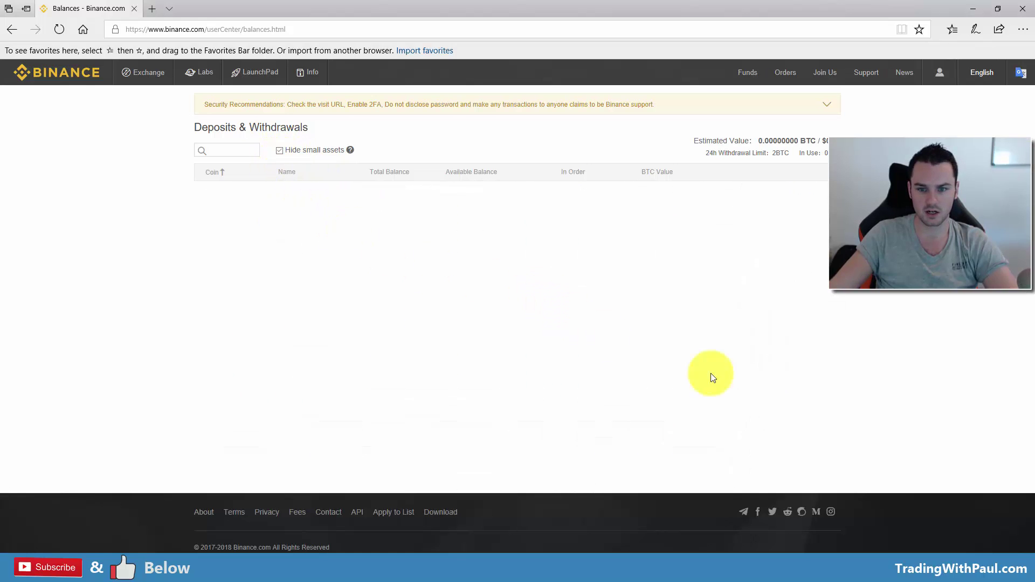
pyautogui.moveTo(746, 87)
pyautogui.click(717, 117)
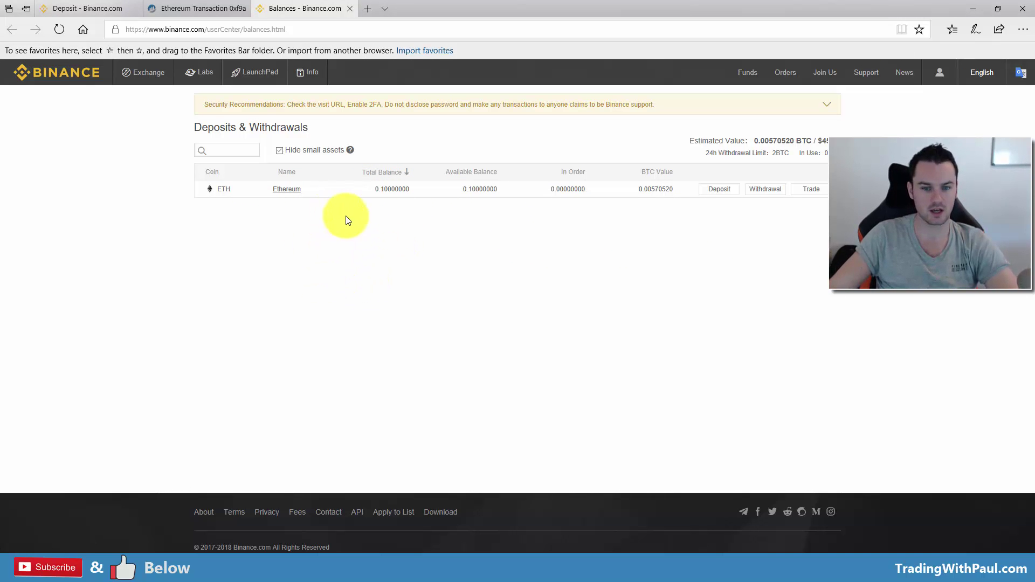
# Open the Basic exchange view and switch from ADA/BTC to the ADA/ETH pair in the ETH market.
pyautogui.moveTo(149, 78)
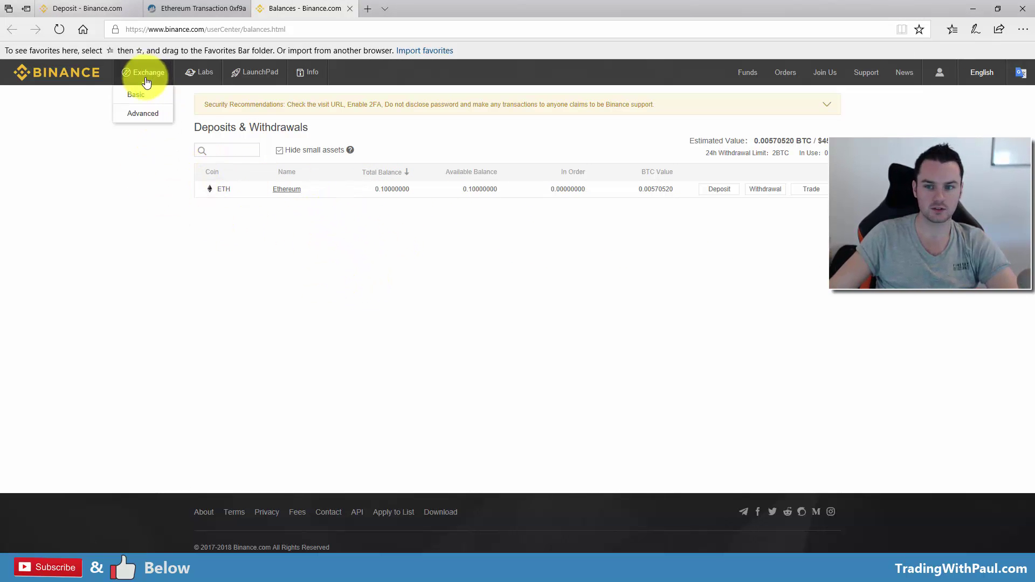
pyautogui.click(149, 100)
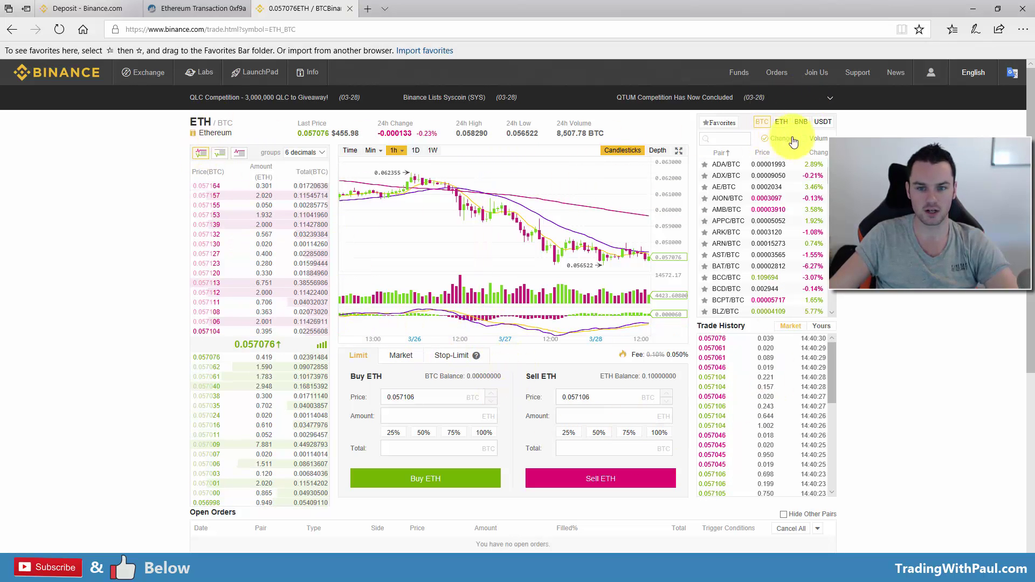
pyautogui.click(735, 168)
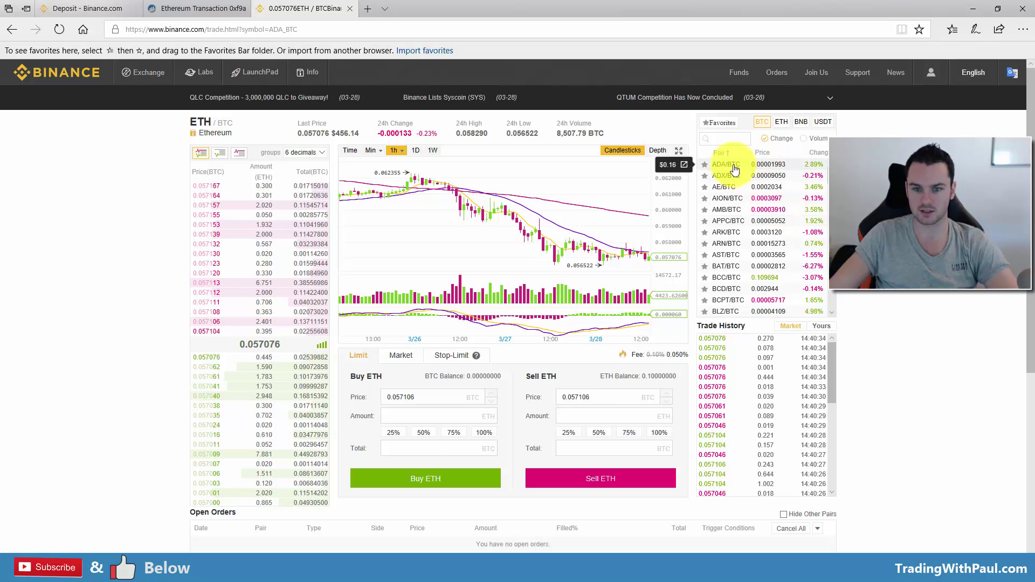
pyautogui.click(783, 124)
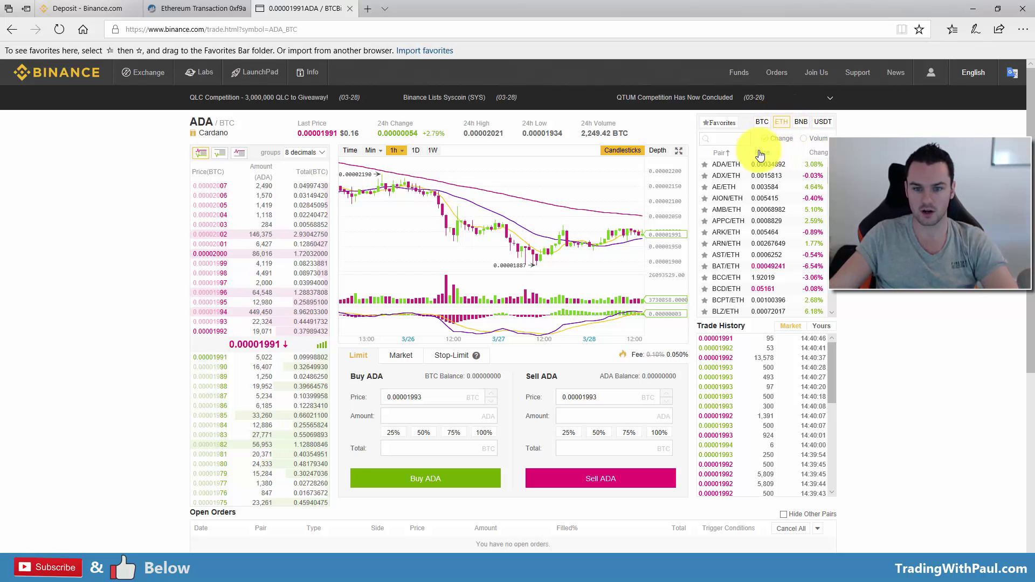
pyautogui.click(736, 171)
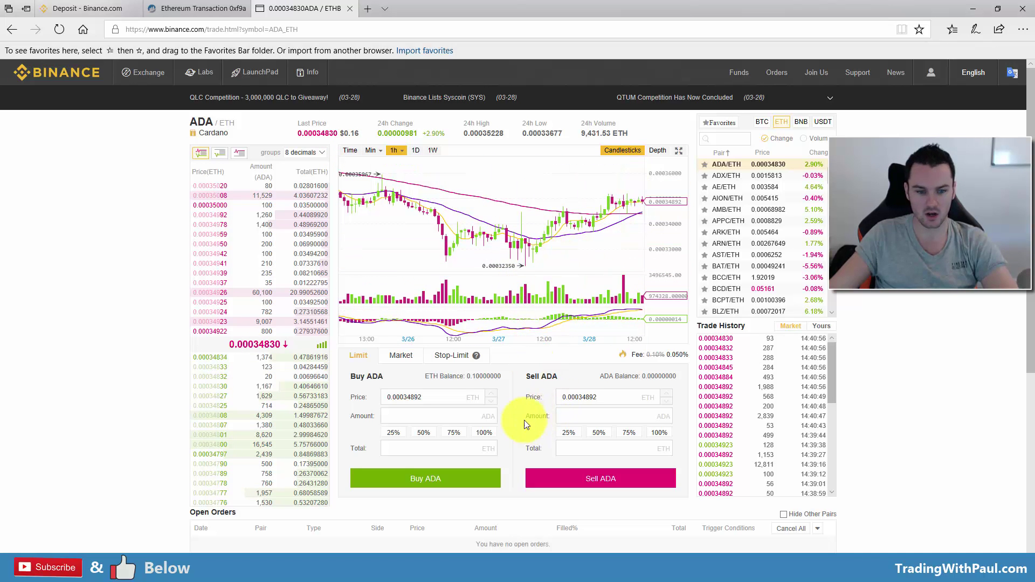
# Place a limit buy order for 286 ADA at 0.00034892 ETH, trying the maximum and 50% amounts before using 100% of the ETH balance.
pyautogui.click(422, 398)
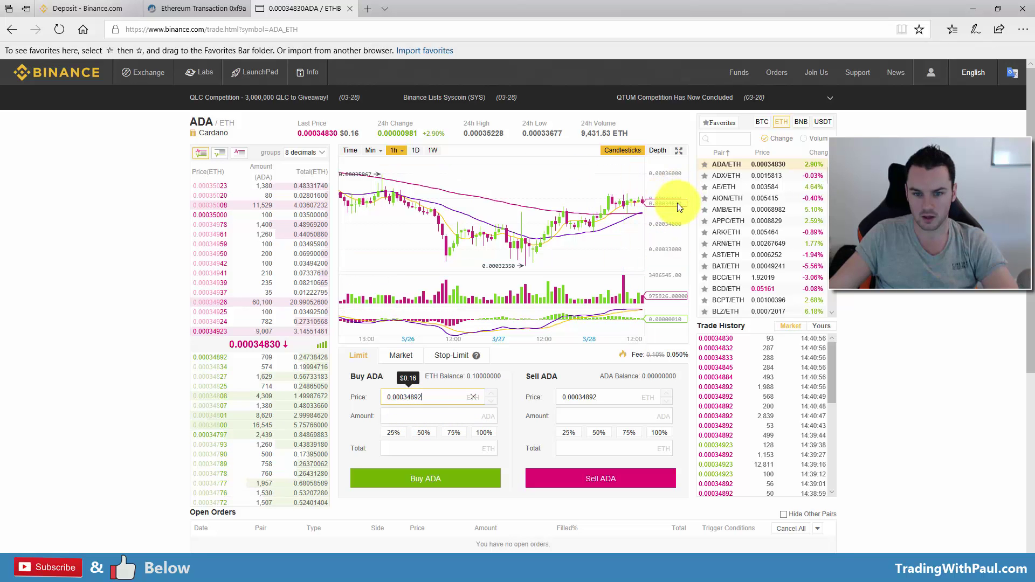
pyautogui.moveTo(408, 397); pyautogui.dragTo(431, 402)
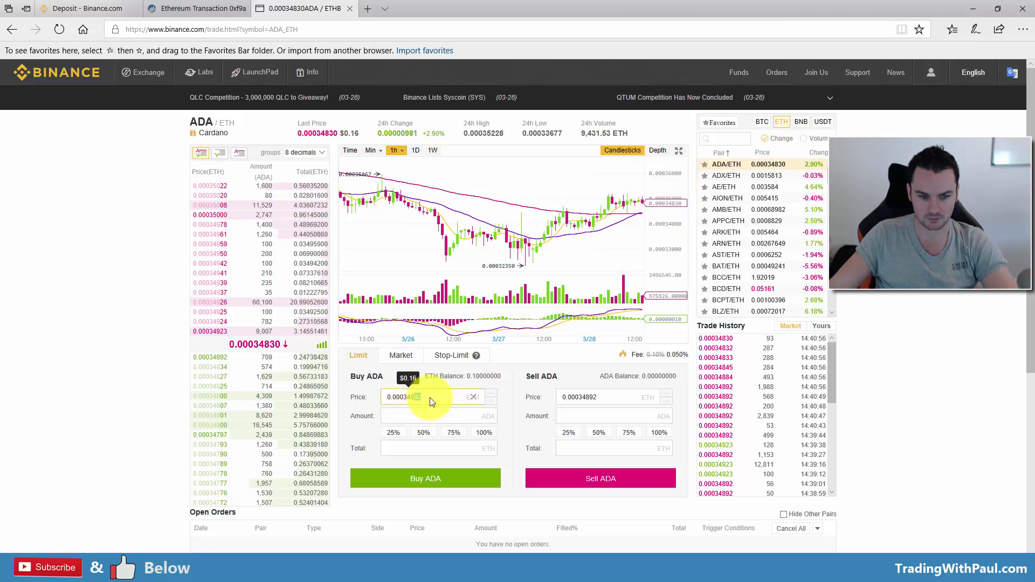
pyautogui.click(424, 418)
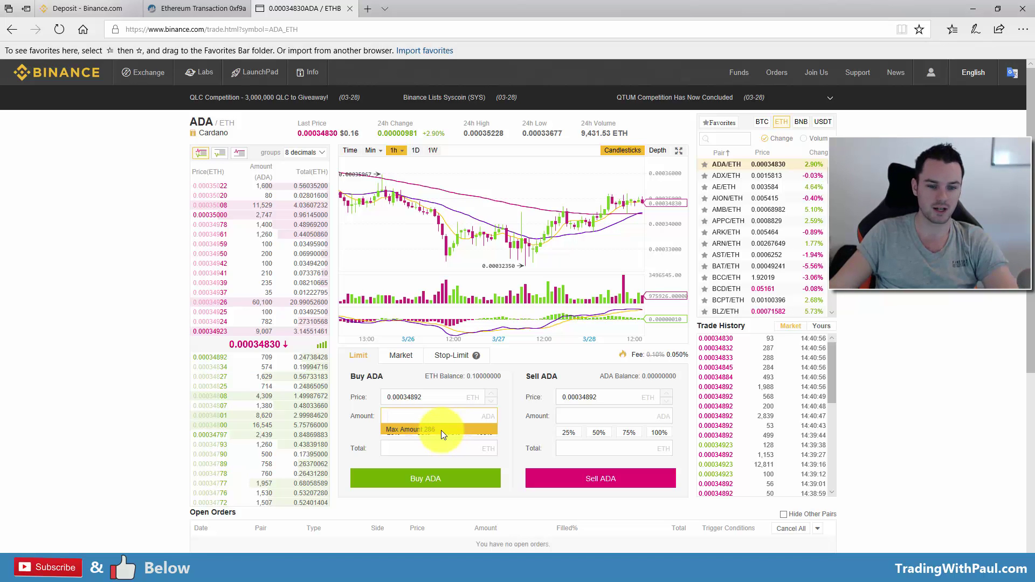
pyautogui.click(440, 429)
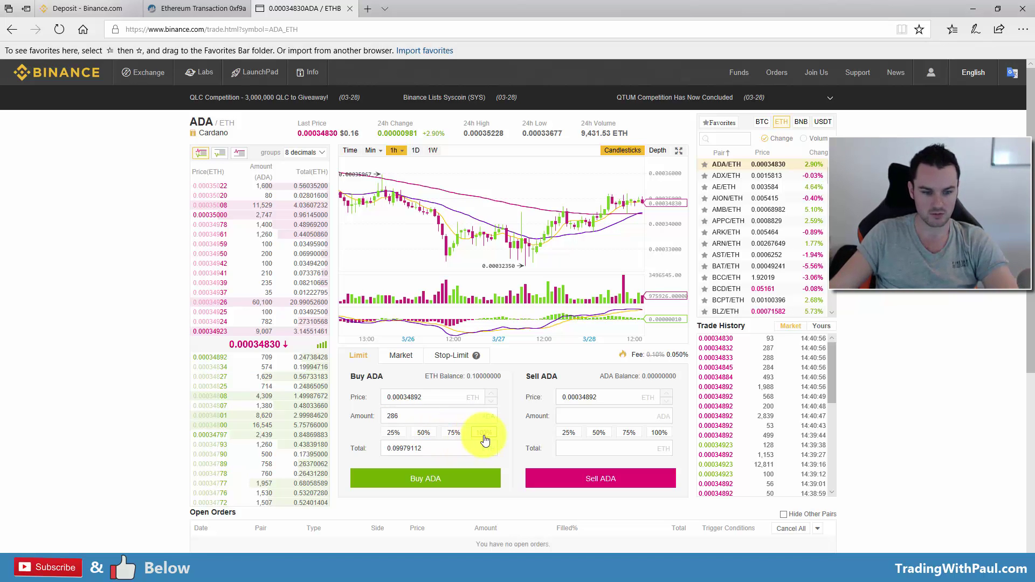
pyautogui.click(417, 421)
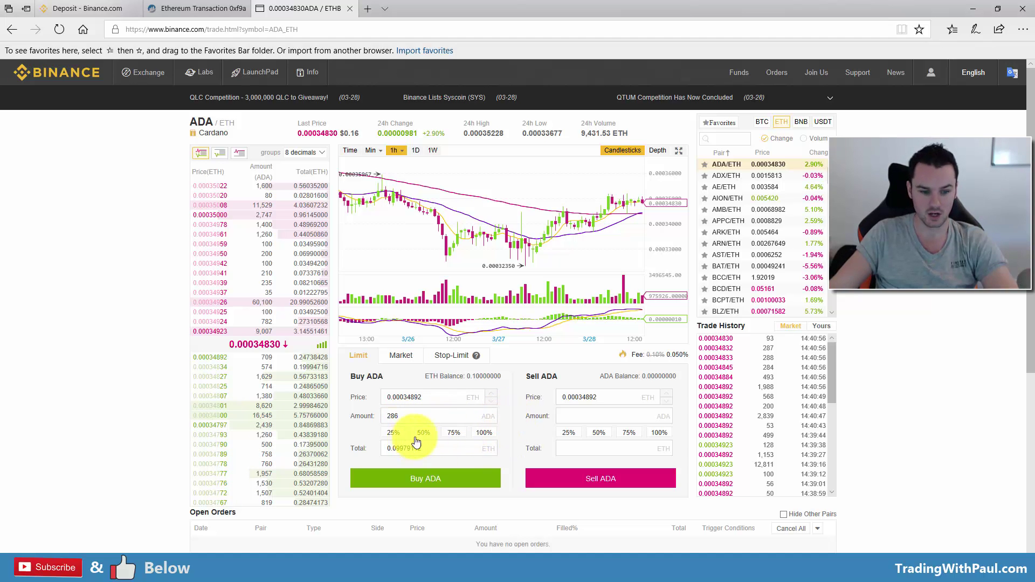
pyautogui.click(423, 432)
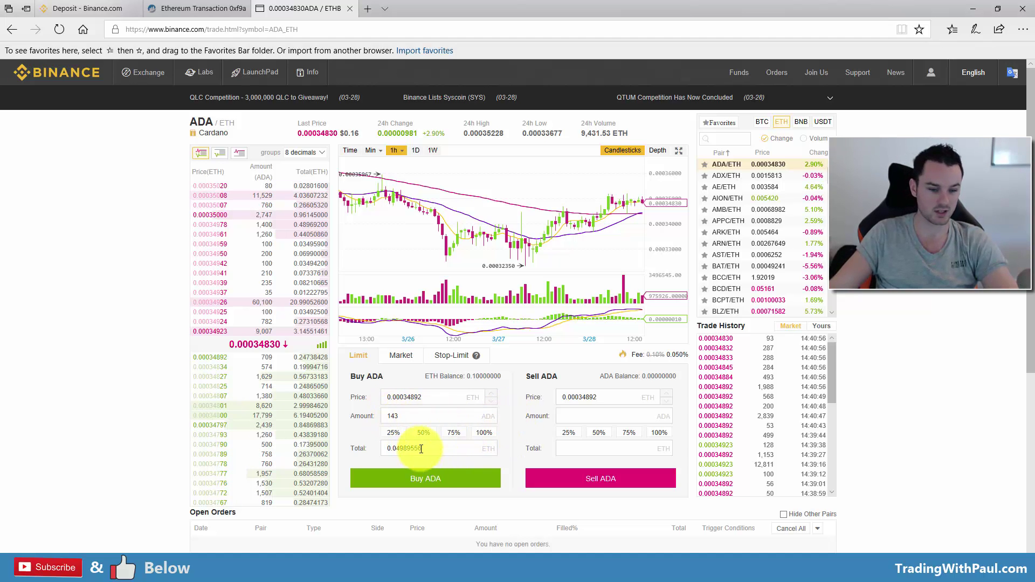
pyautogui.click(486, 435)
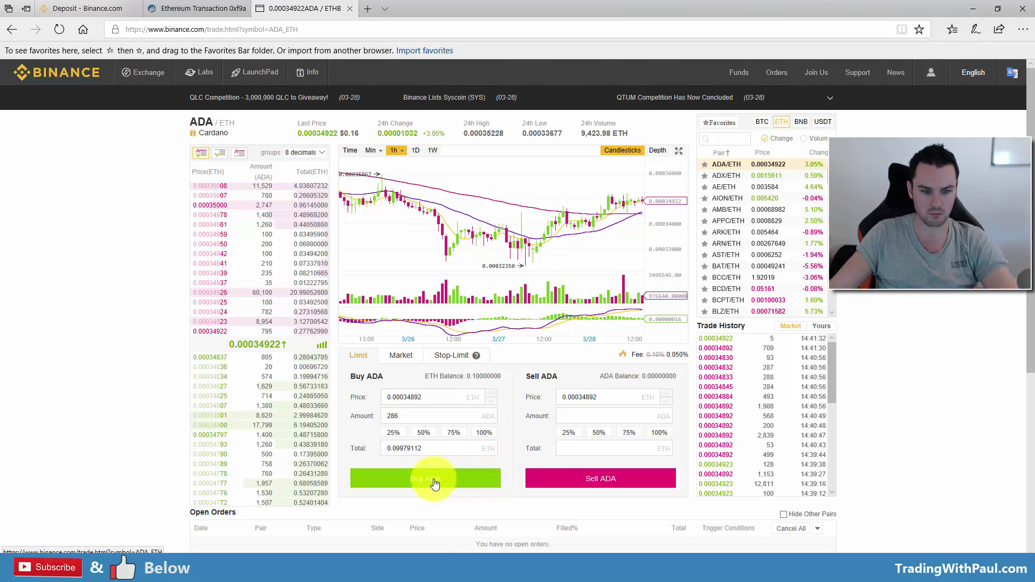
pyautogui.click(453, 486)
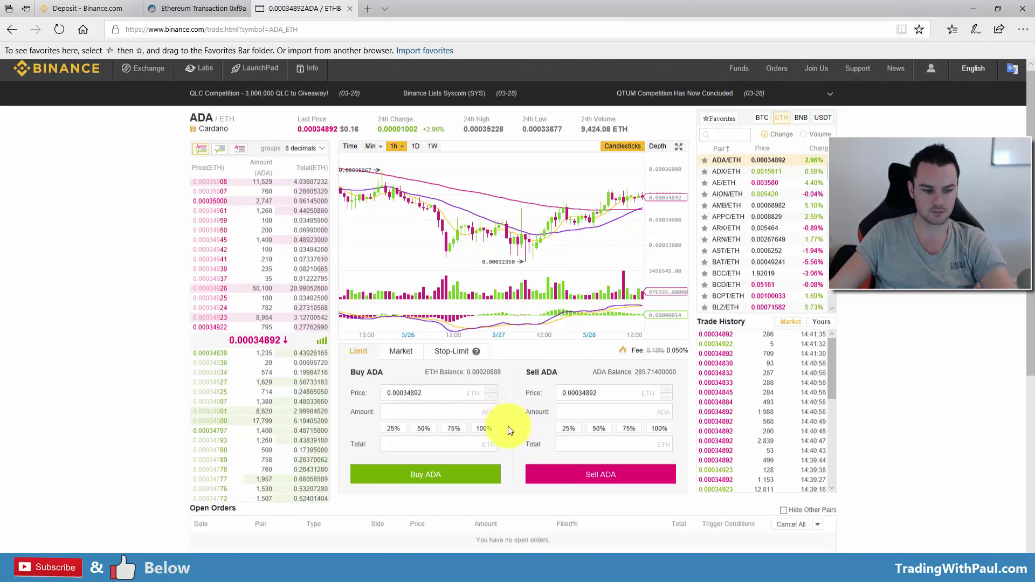
# Examine the open orders, the 24h order history and the available ADA balance for the ADA/ETH purchase.
pyautogui.scroll(-3, 508, 426)
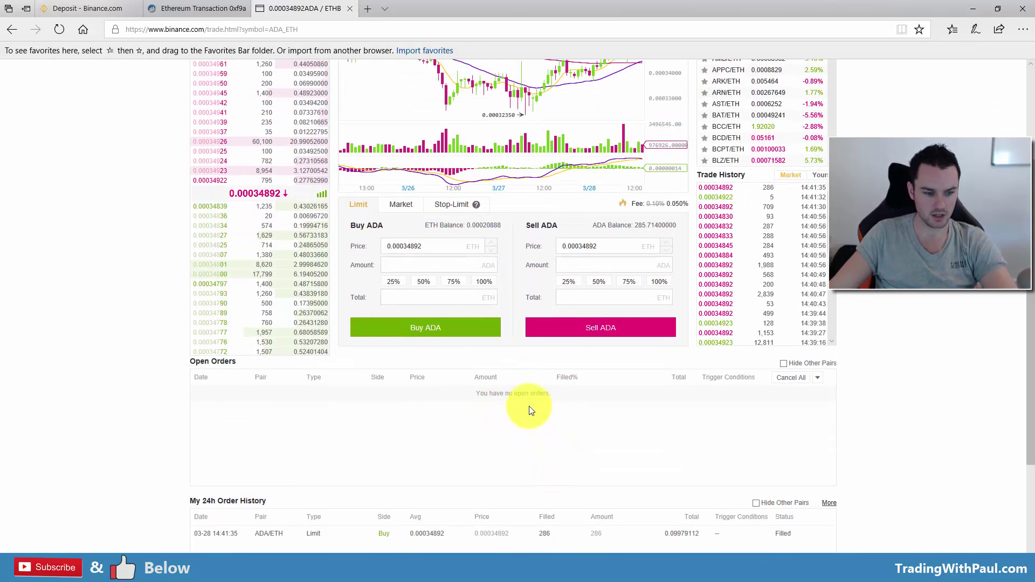
pyautogui.scroll(-1, 531, 413)
pyautogui.scroll(-2, 531, 413)
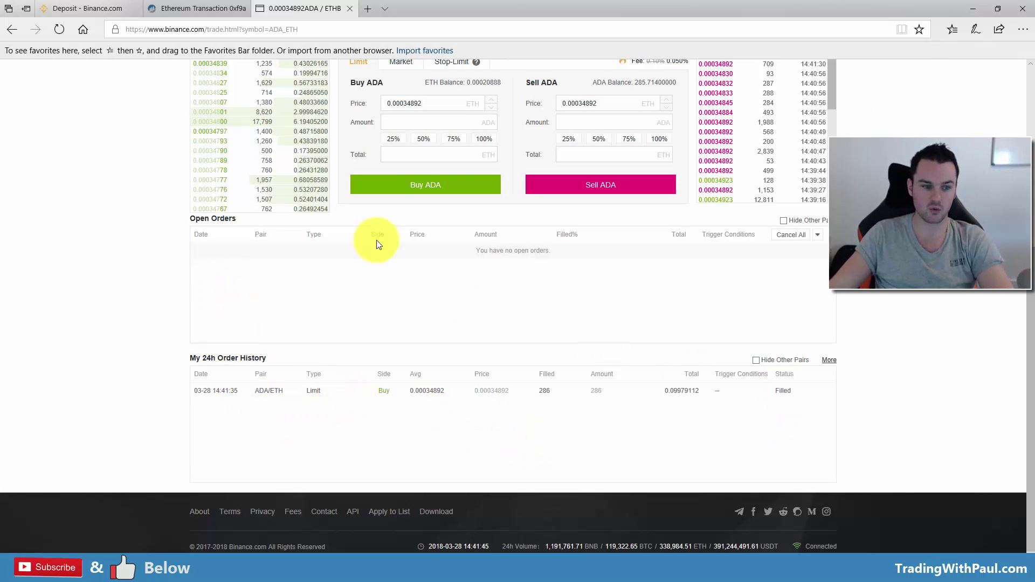
pyautogui.scroll(4, 432, 319)
pyautogui.click(434, 328)
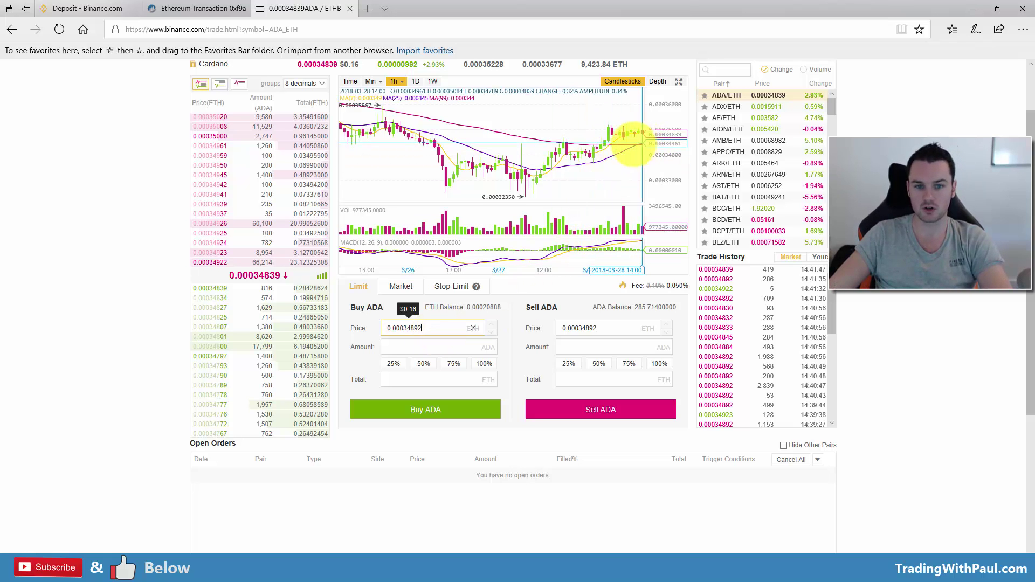
pyautogui.scroll(-1, 354, 477)
pyautogui.scroll(-1, 353, 478)
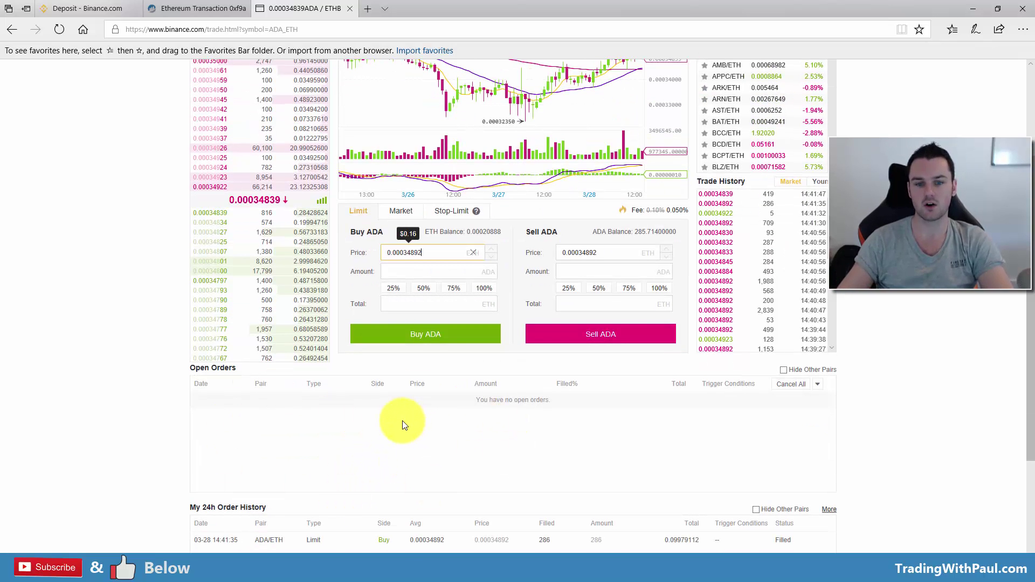
pyautogui.scroll(-3, 529, 434)
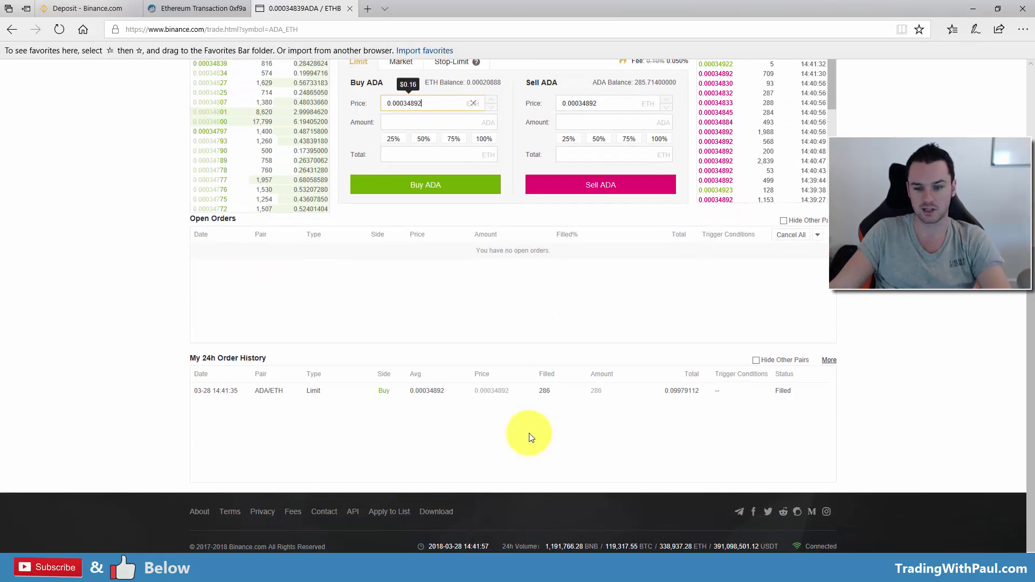
pyautogui.scroll(6, 464, 351)
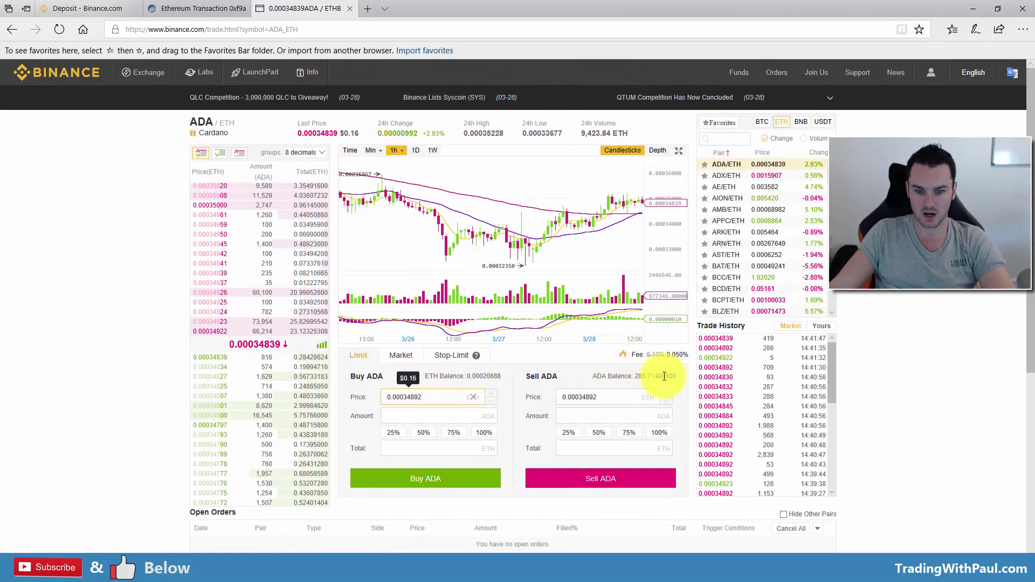
pyautogui.moveTo(658, 376); pyautogui.dragTo(652, 383)
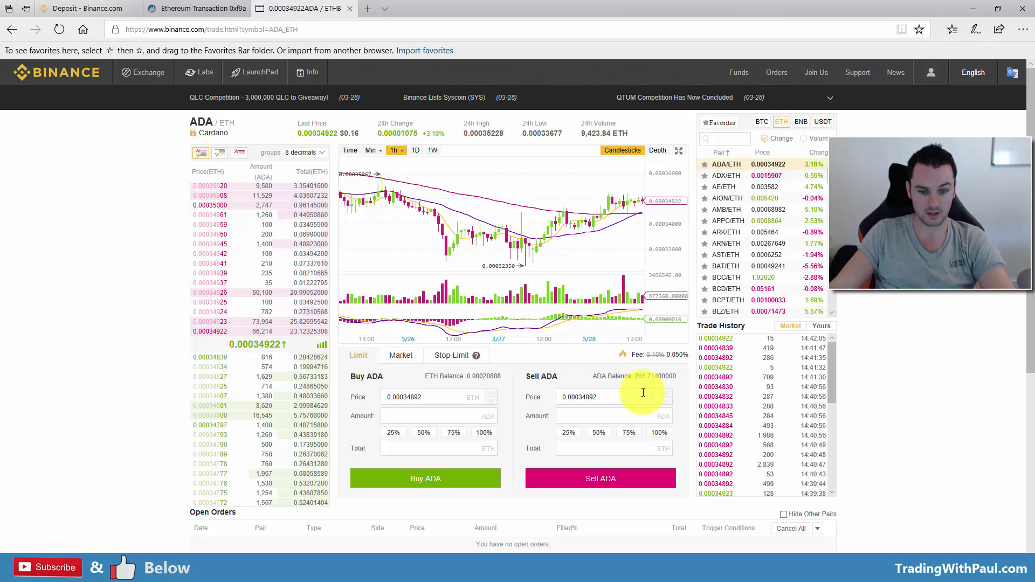
# Compare the limit and market forms for selling ADA and check the purchase price in the 24h order history.
pyautogui.click(615, 417)
pyautogui.click(668, 427)
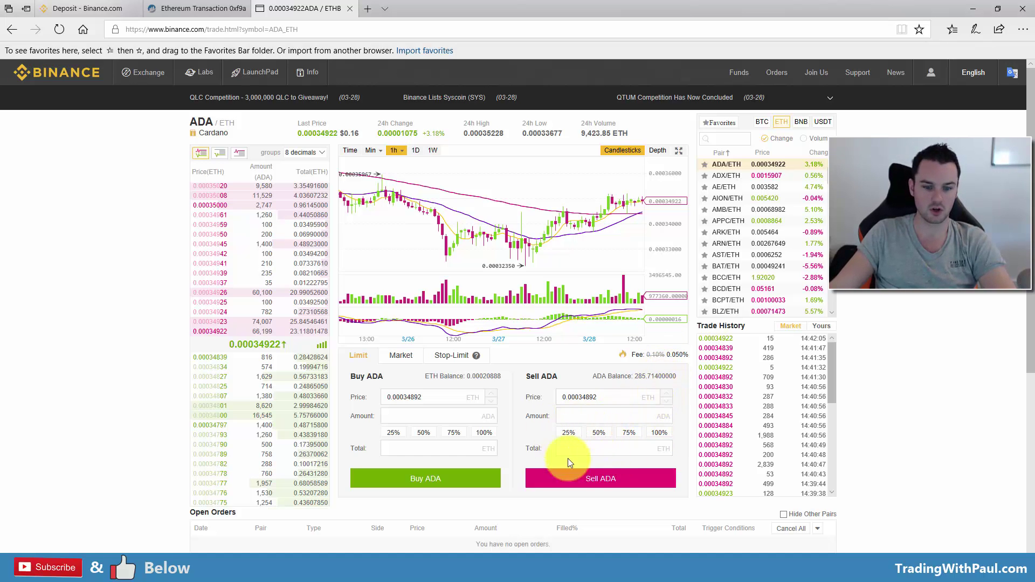
pyautogui.click(620, 398)
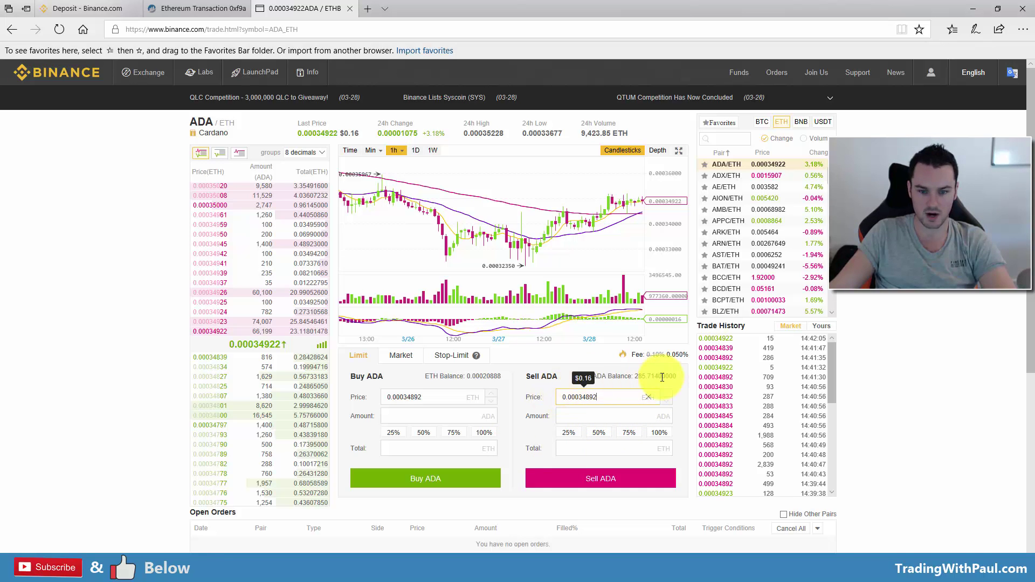
pyautogui.click(402, 355)
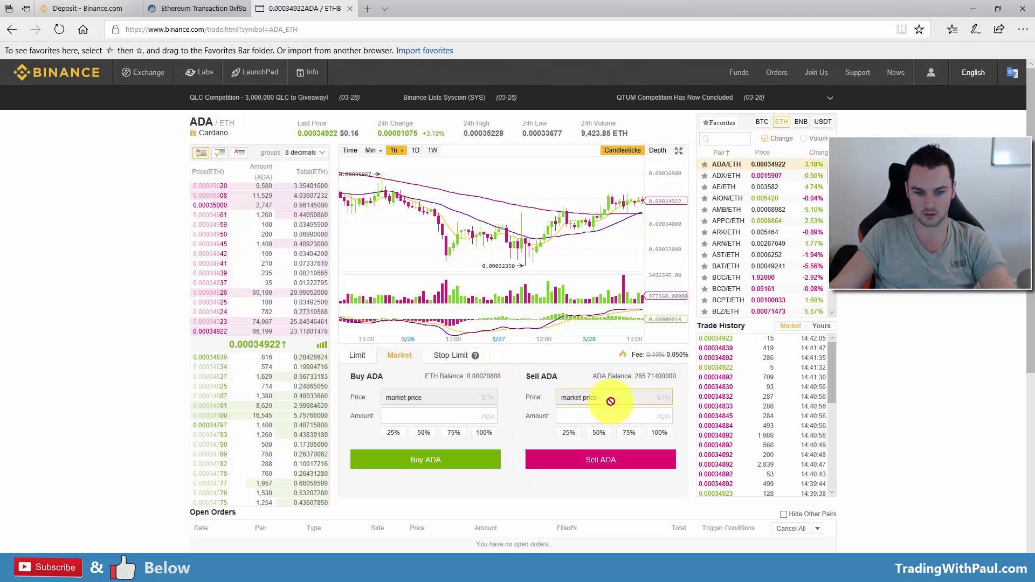
pyautogui.click(586, 418)
pyautogui.click(356, 357)
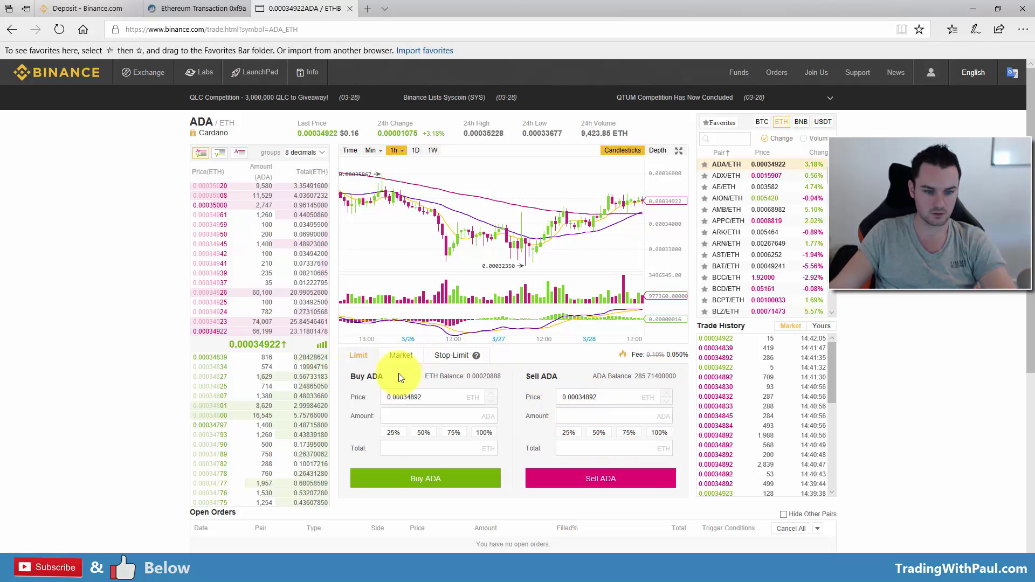
pyautogui.scroll(-5, 583, 457)
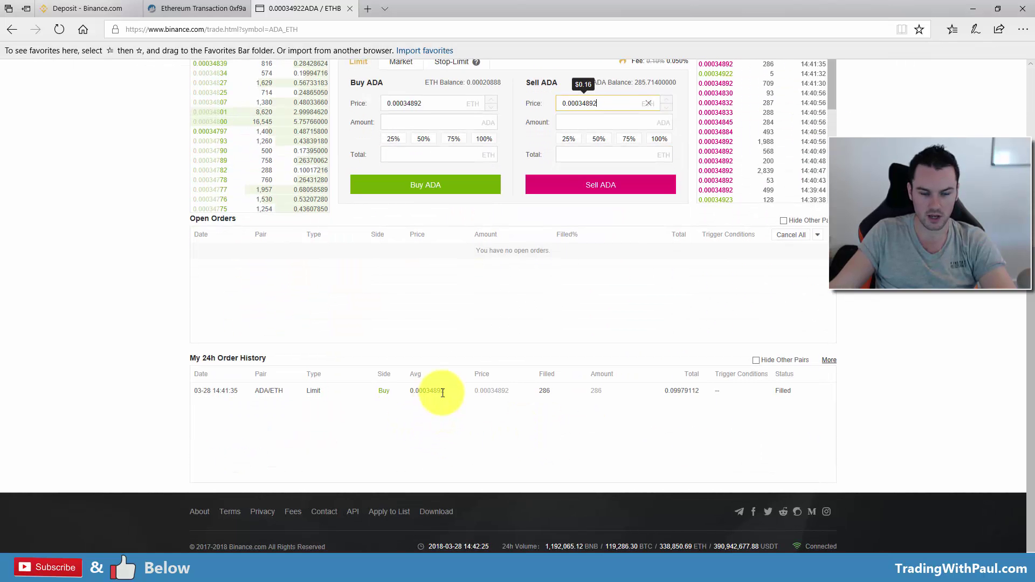
pyautogui.scroll(5, 442, 393)
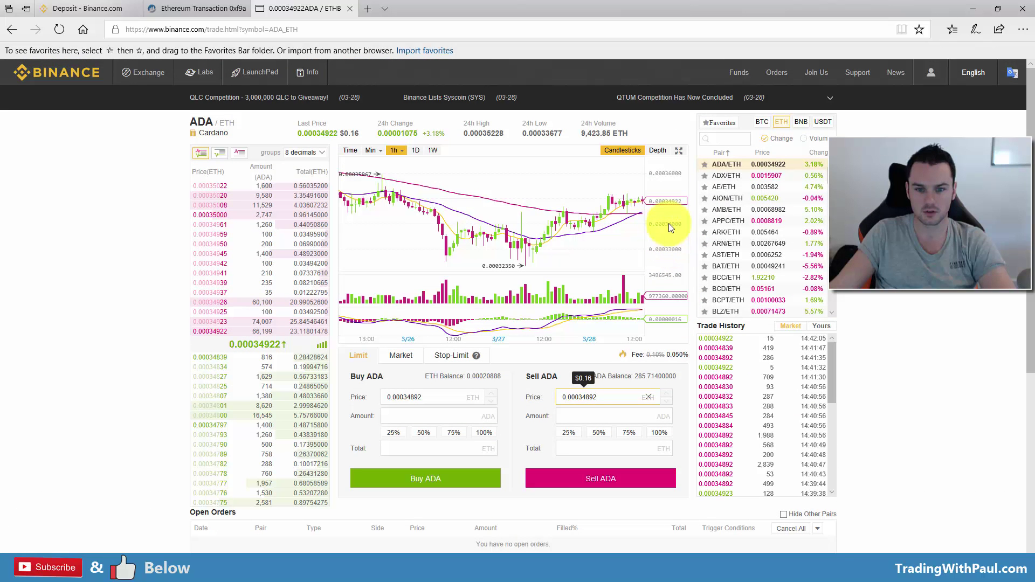
# Place a limit sell order for 285 ADA at 0.00034950 ETH, using 100% of the ADA balance, and review it among the open orders.
pyautogui.doubleClick(606, 399)
pyautogui.click(588, 398)
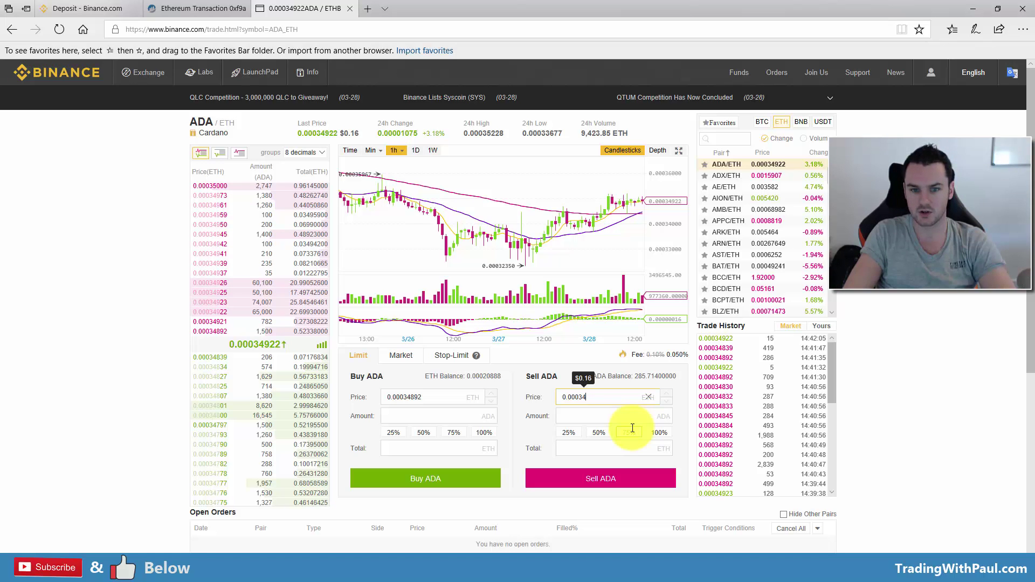
pyautogui.write('9')
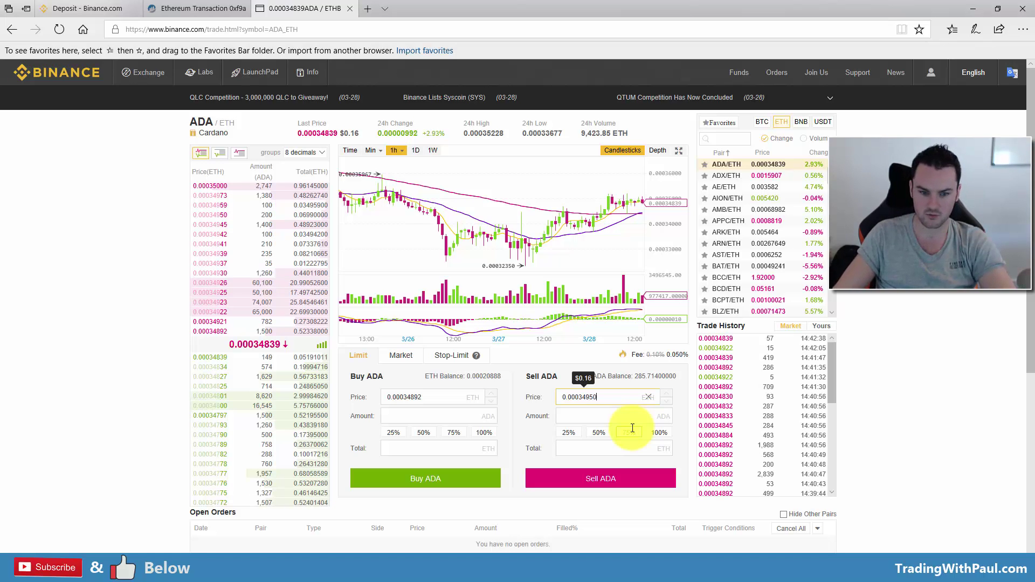
pyautogui.write('50')
pyautogui.click(656, 433)
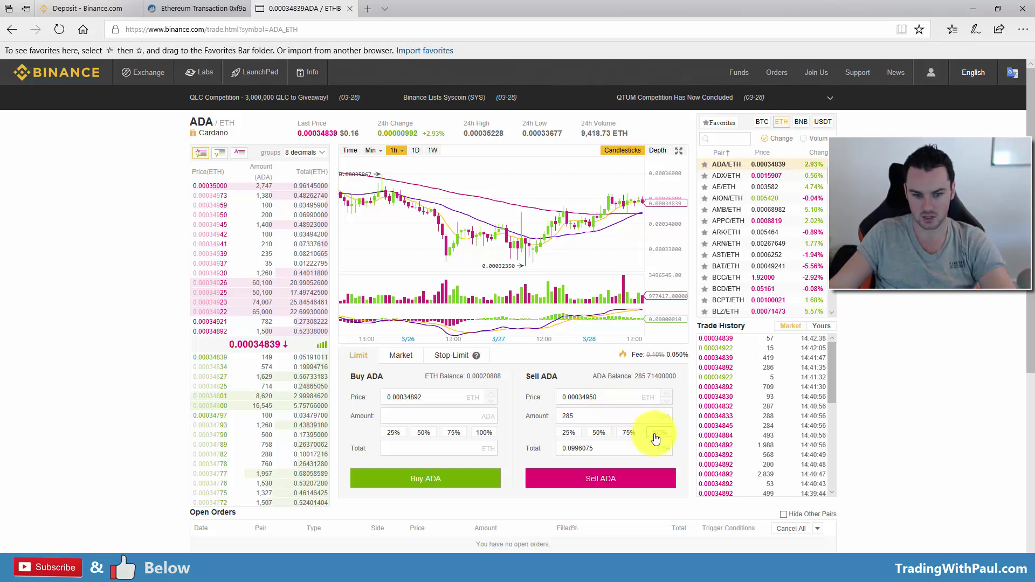
pyautogui.click(600, 483)
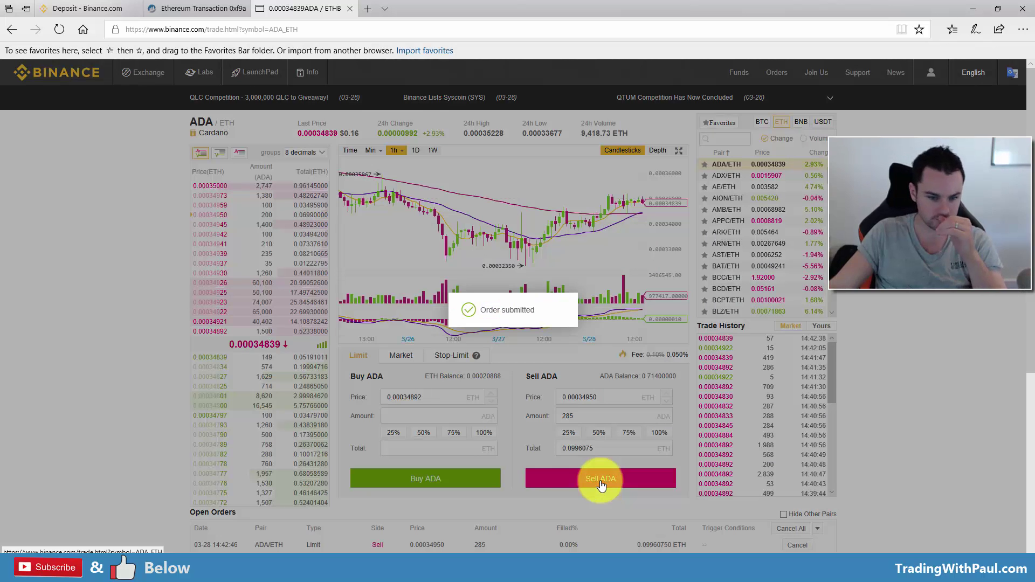
pyautogui.scroll(-5, 579, 492)
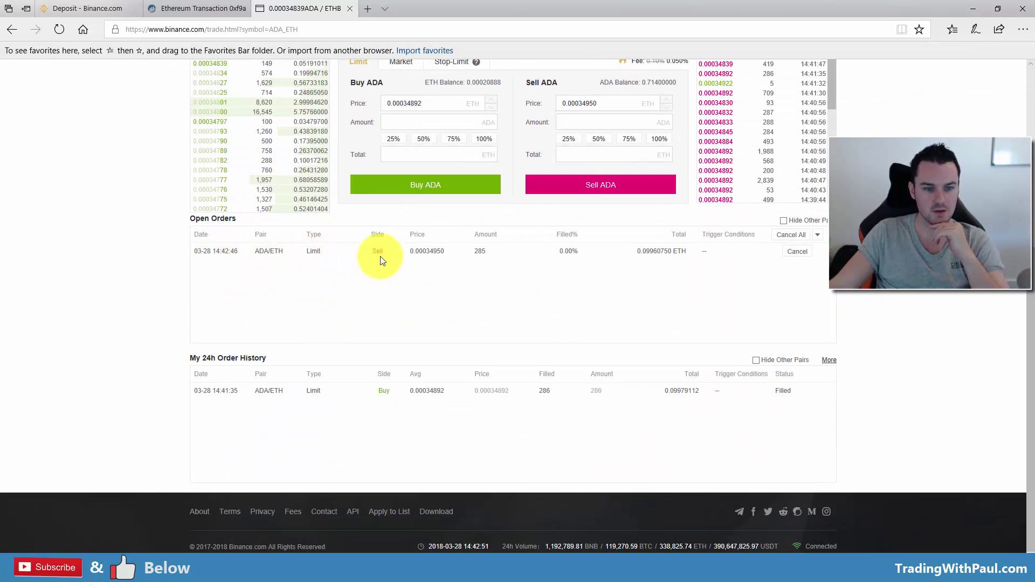
pyautogui.moveTo(427, 251); pyautogui.dragTo(447, 278)
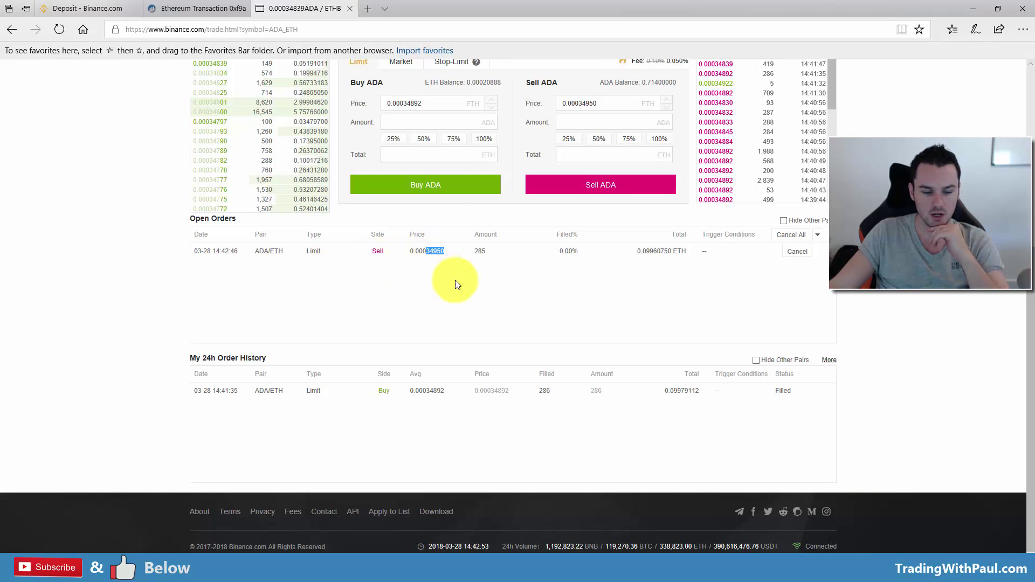
pyautogui.click(432, 268)
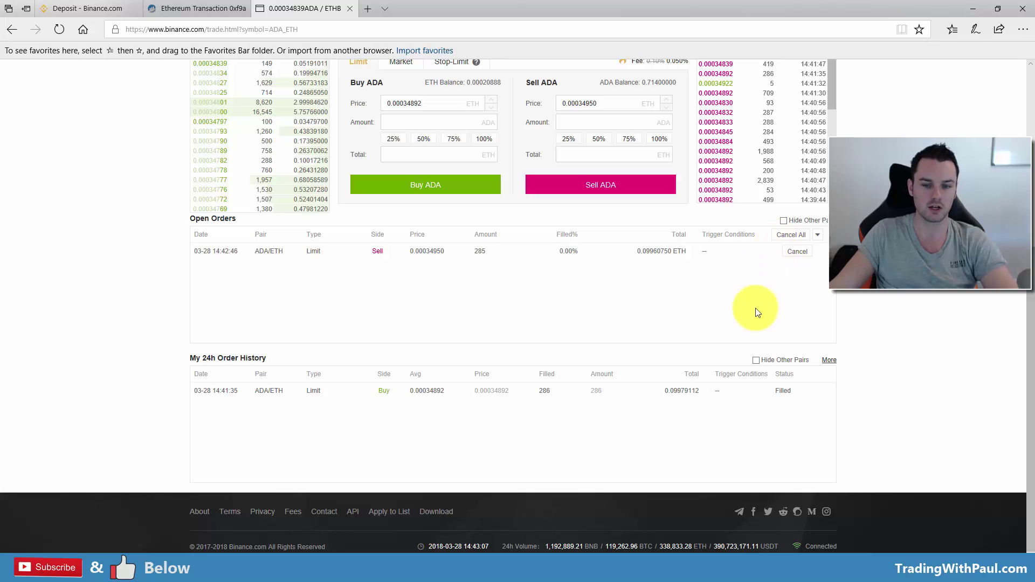
# Switch the order form to market orders, and cancel the open ADA/ETH limit sell order, checking its status in the order history.
pyautogui.scroll(4, 758, 313)
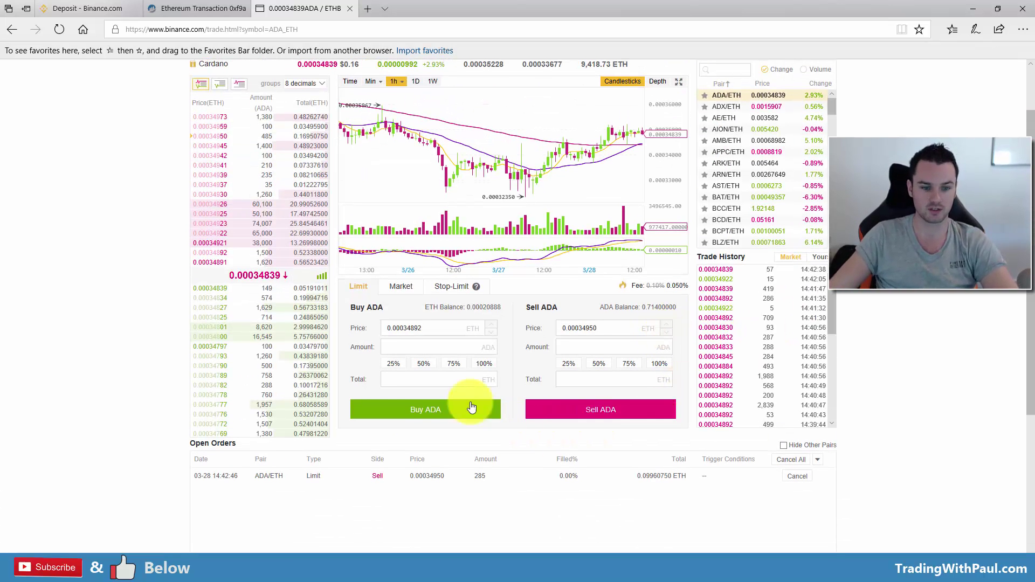
pyautogui.click(407, 290)
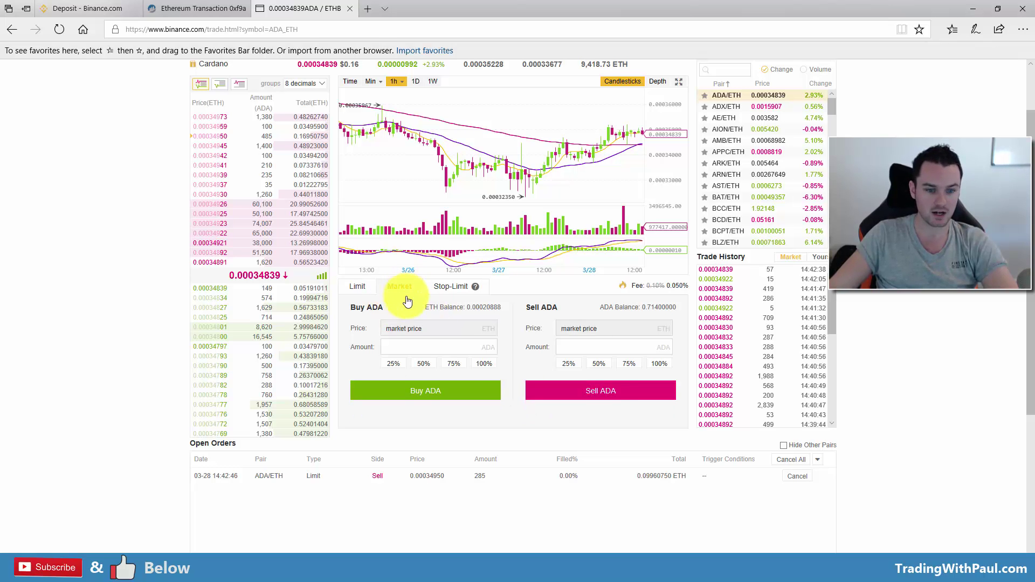
pyautogui.click(801, 477)
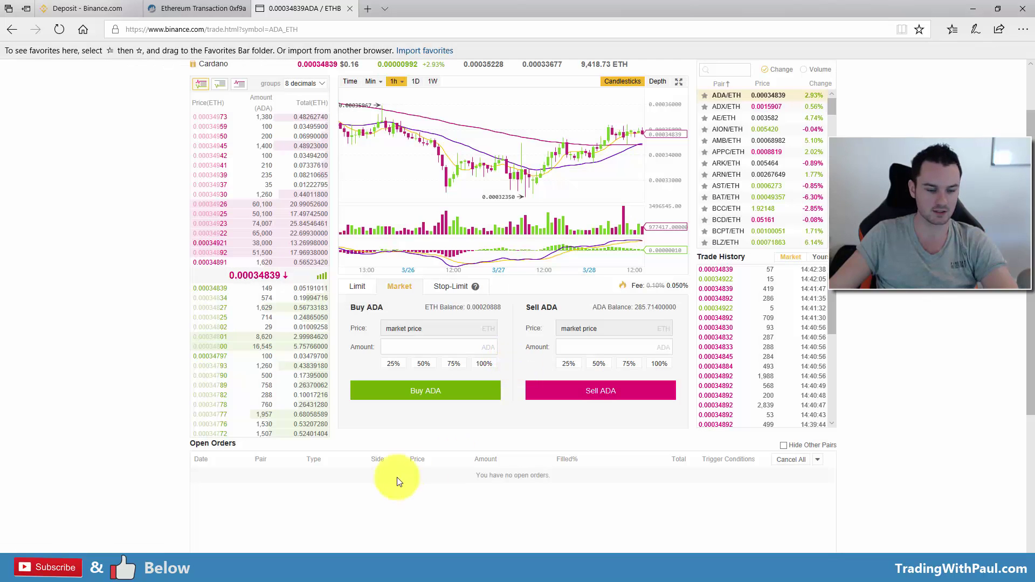
pyautogui.scroll(-5, 580, 487)
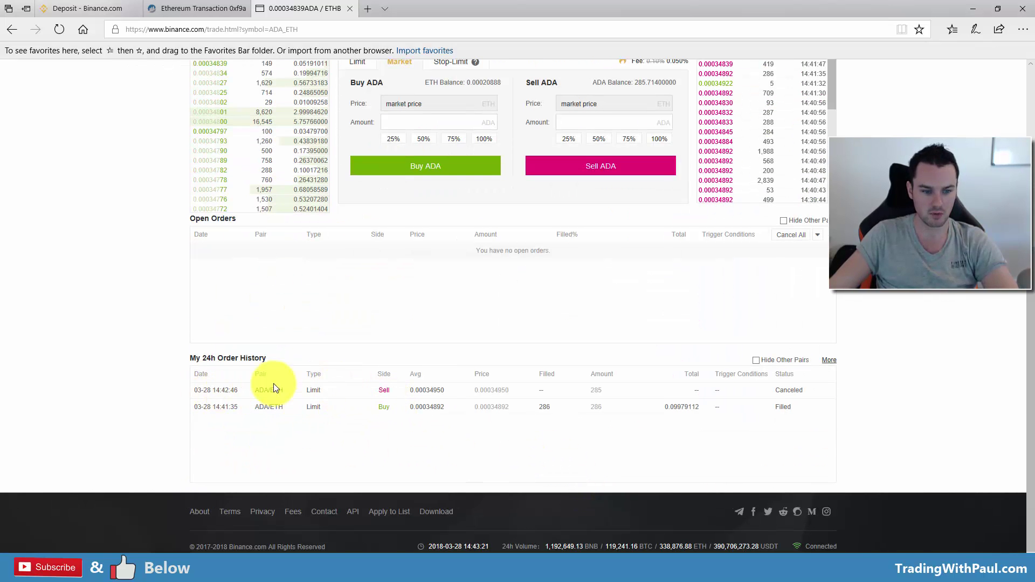
pyautogui.doubleClick(790, 390)
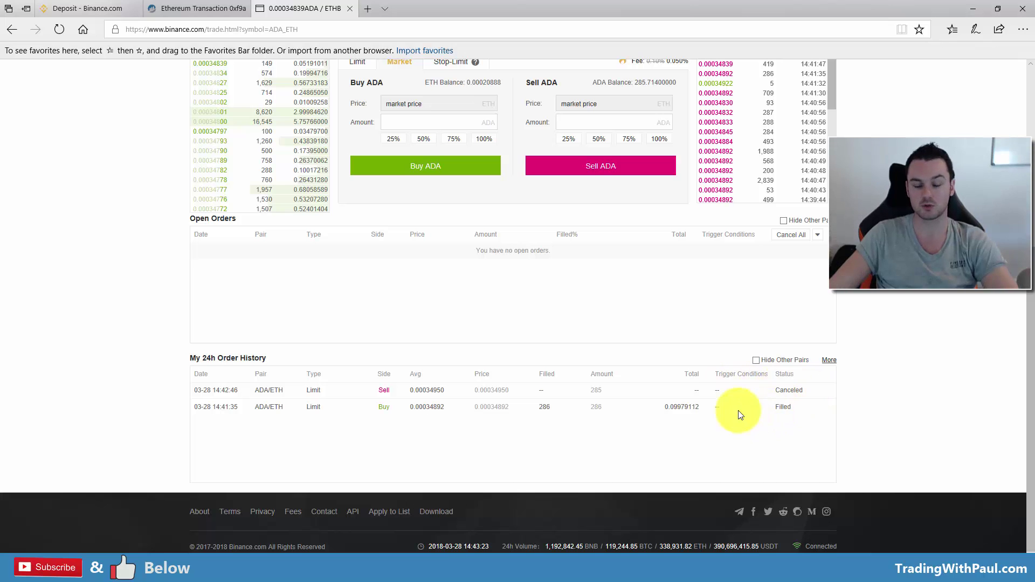
# Sell 285 ADA for ETH at market price and check the sale in the 24h order history.
pyautogui.scroll(5, 639, 335)
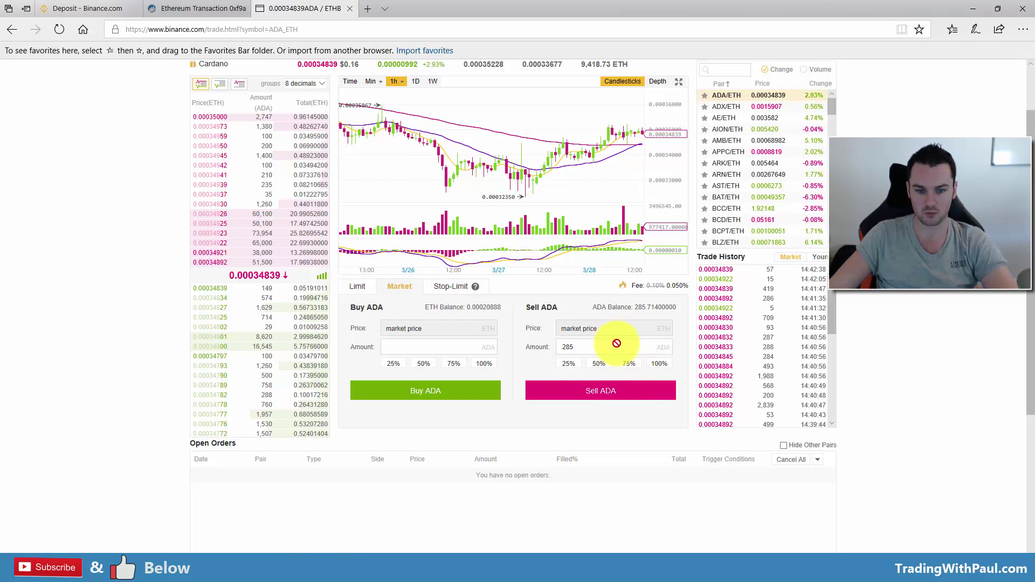
pyautogui.click(619, 398)
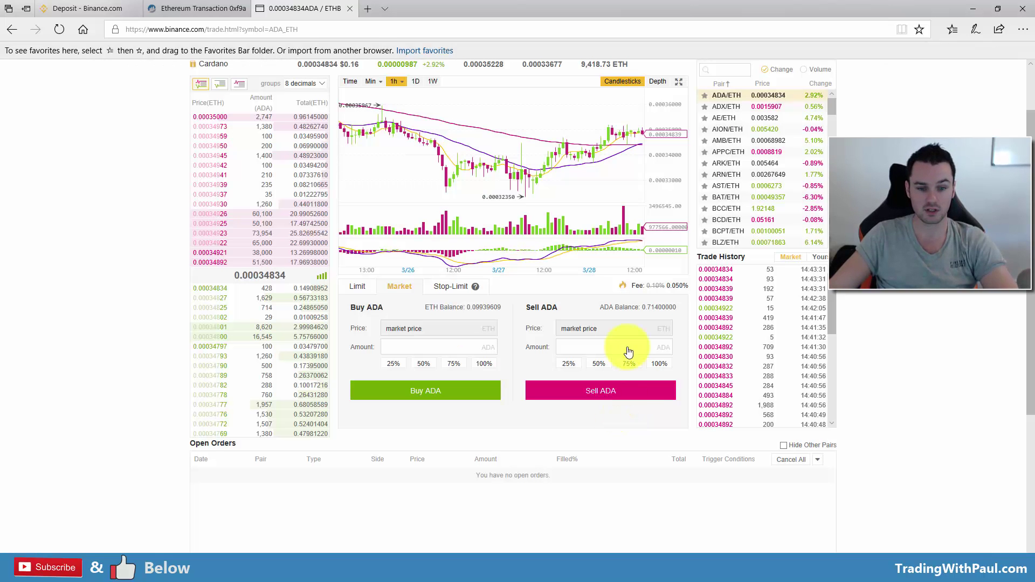
pyautogui.scroll(-4, 629, 351)
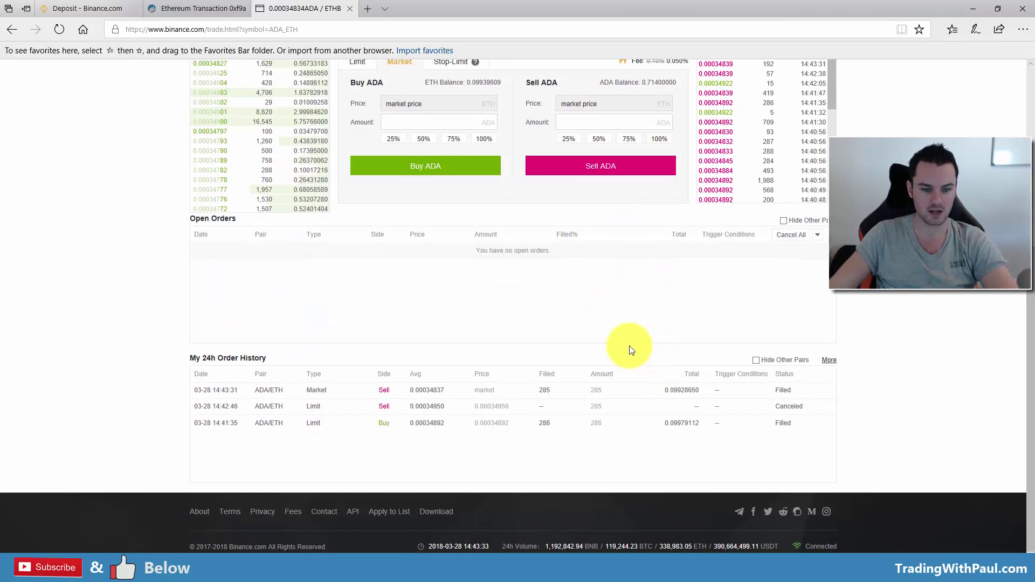
pyautogui.moveTo(300, 395); pyautogui.dragTo(459, 397)
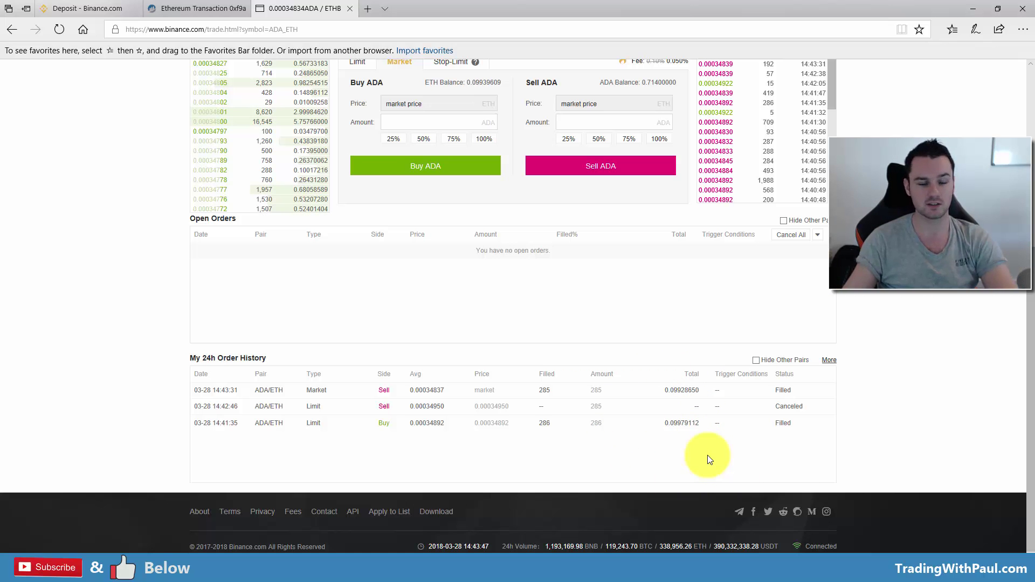
# Switch the ADA/ETH order form back to limit orders.
pyautogui.scroll(4, 590, 188)
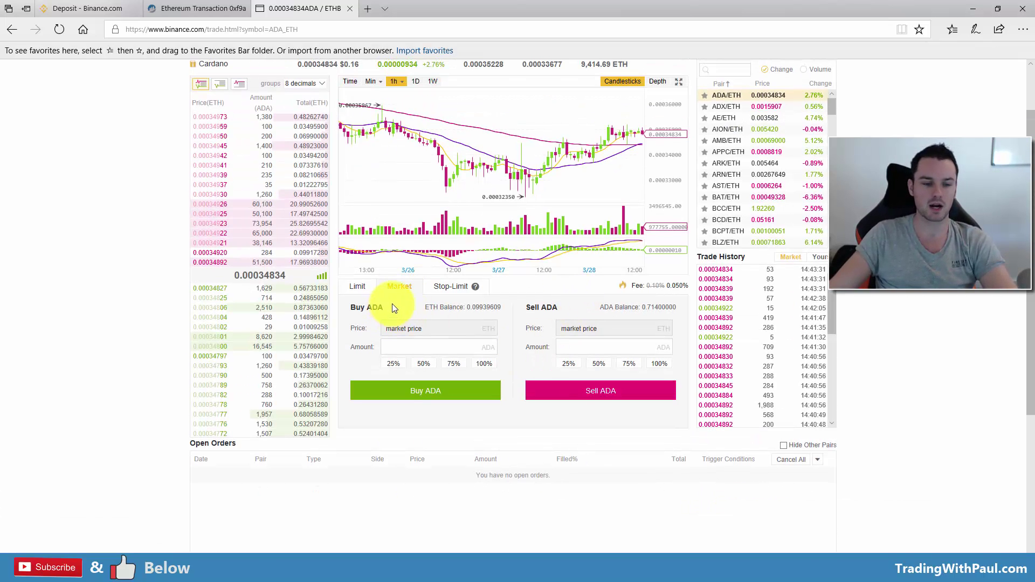
pyautogui.click(358, 286)
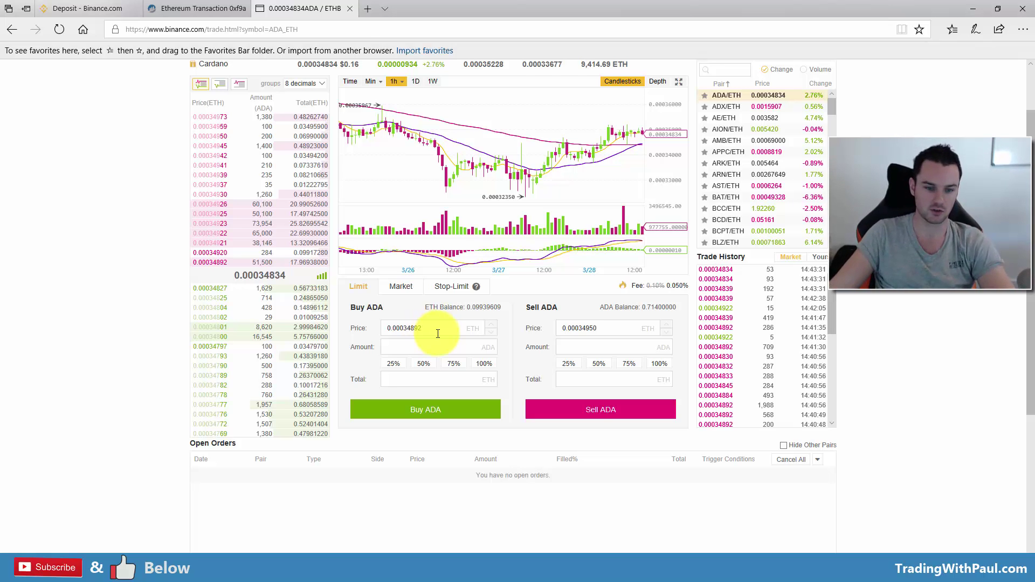
pyautogui.scroll(2, 519, 360)
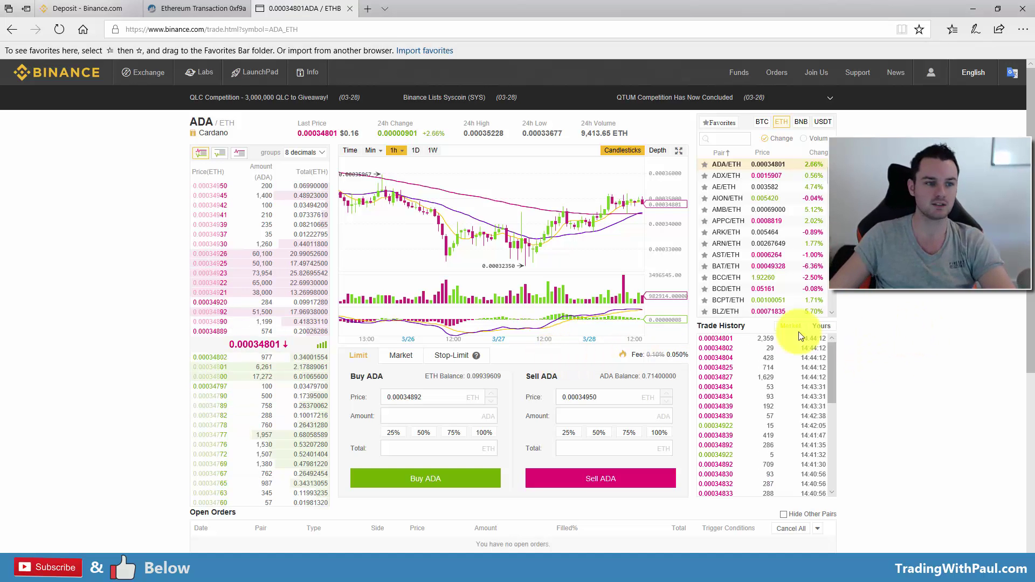
# Open the Binance home page and look through the pairs in the BTC Markets list.
pyautogui.click(81, 75)
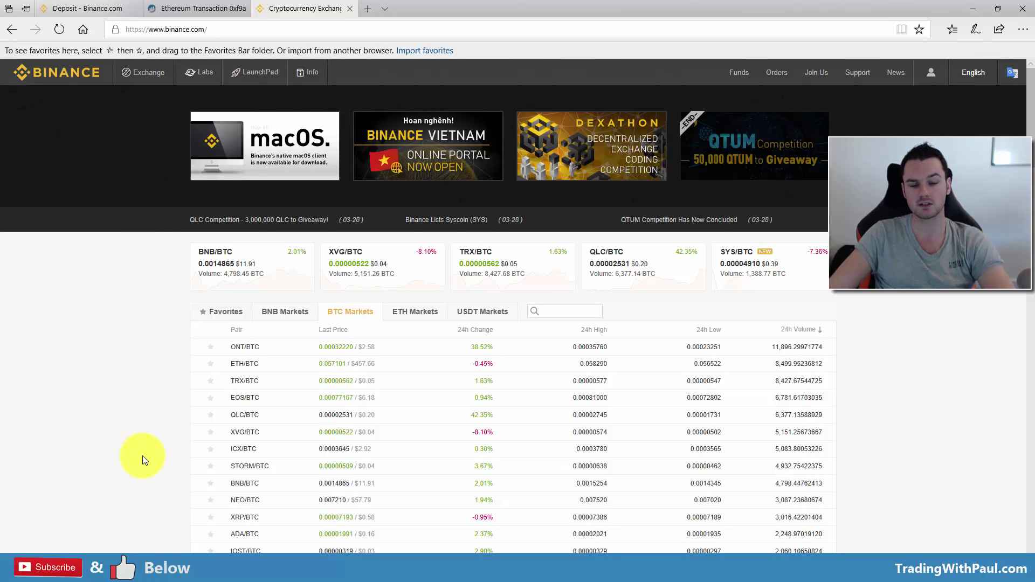
pyautogui.scroll(-3, 143, 459)
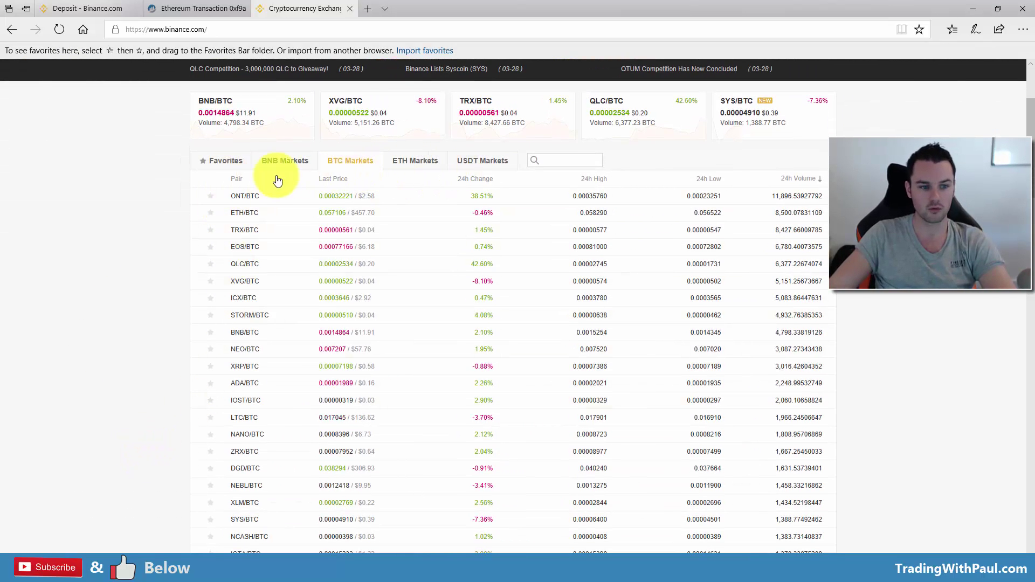
pyautogui.scroll(-10, 497, 474)
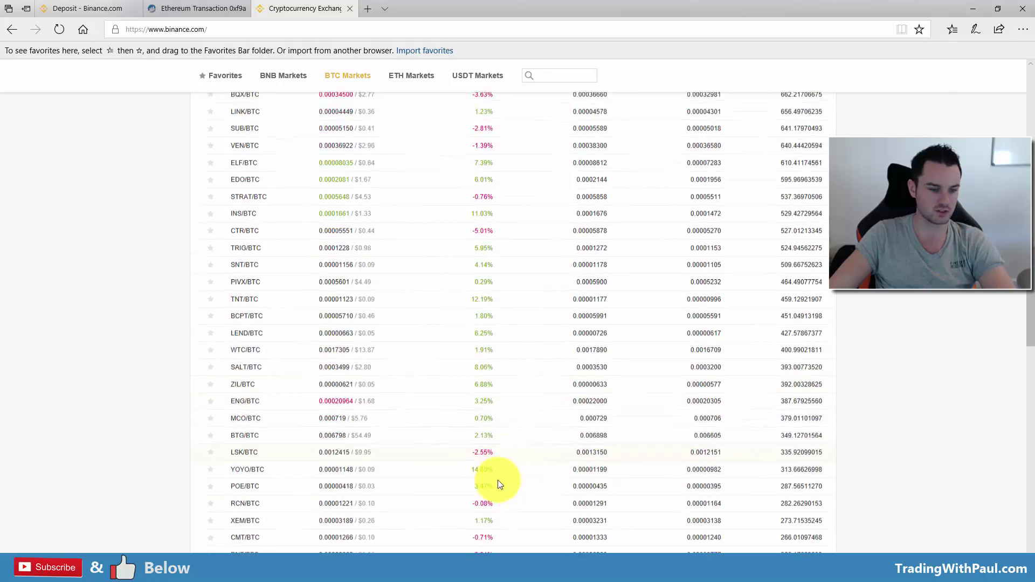
pyautogui.scroll(15, 497, 480)
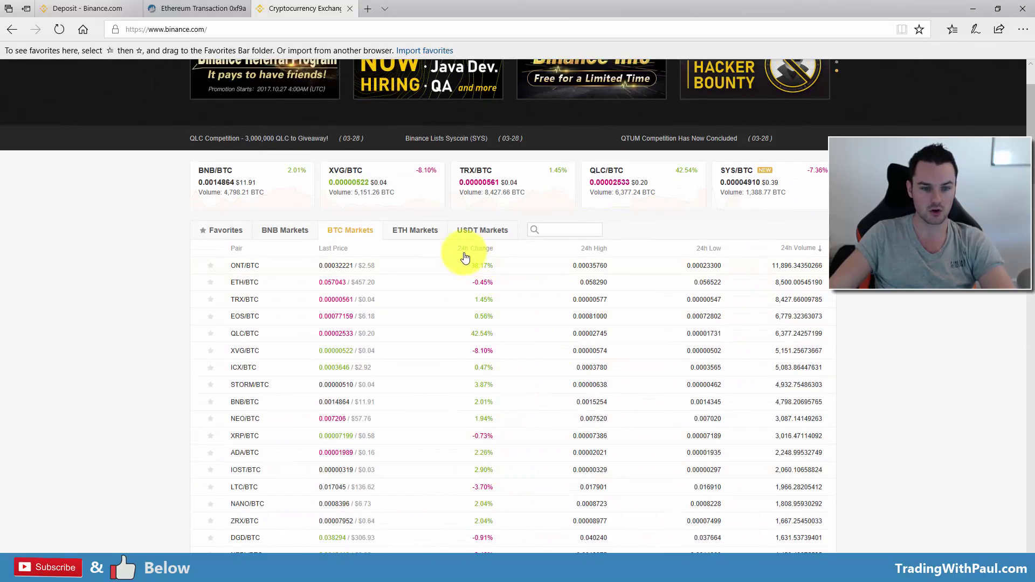
# Sort the BTC Markets list by 24h Change and by 24h High, ending with 24h Volume in descending order.
pyautogui.click(463, 250)
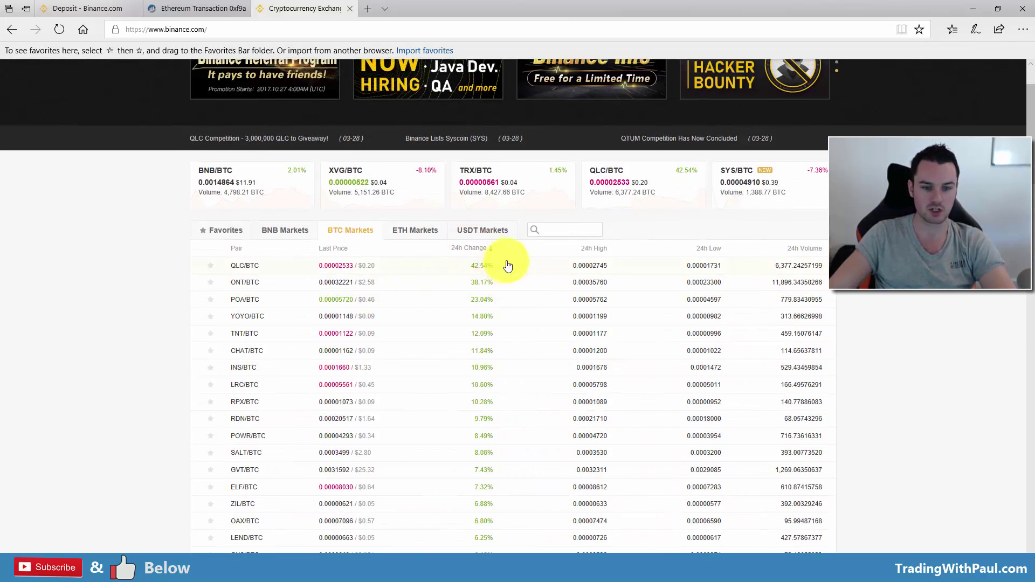
pyautogui.click(475, 249)
pyautogui.click(598, 250)
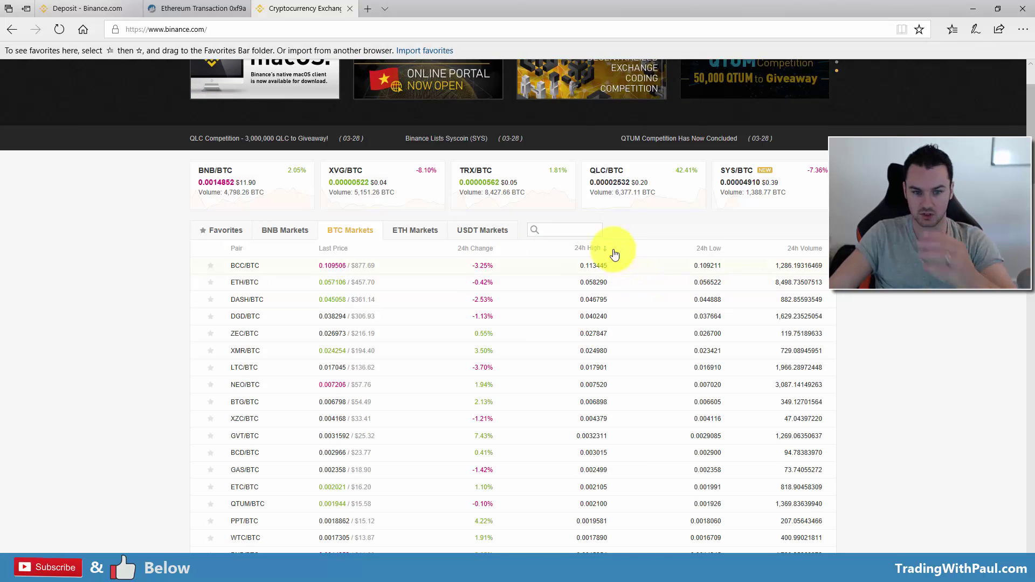
pyautogui.click(799, 249)
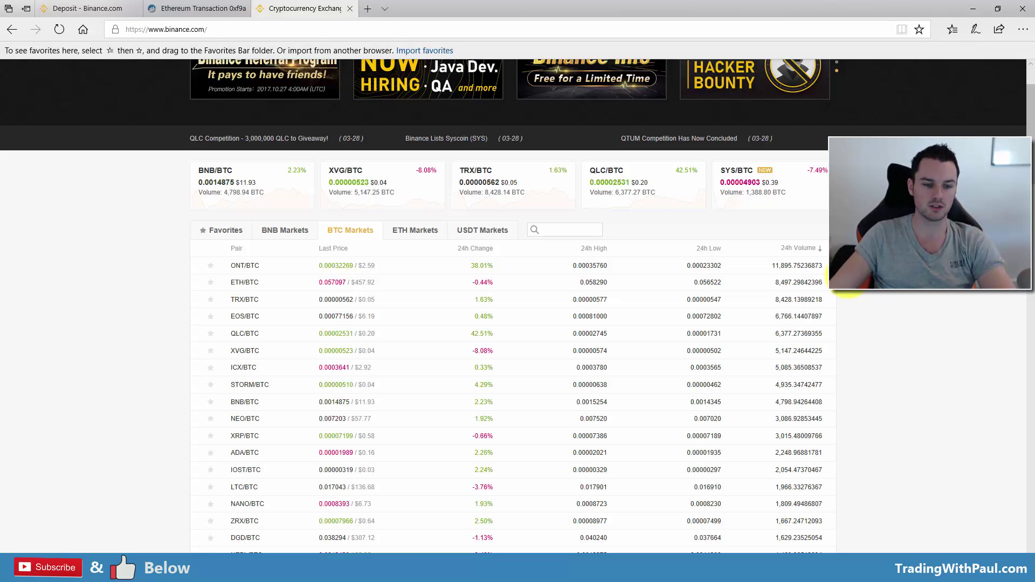
# Add ONT/BTC, QLC/BTC and ICX/BTC to the favorites and open the Favorites list.
pyautogui.click(210, 266)
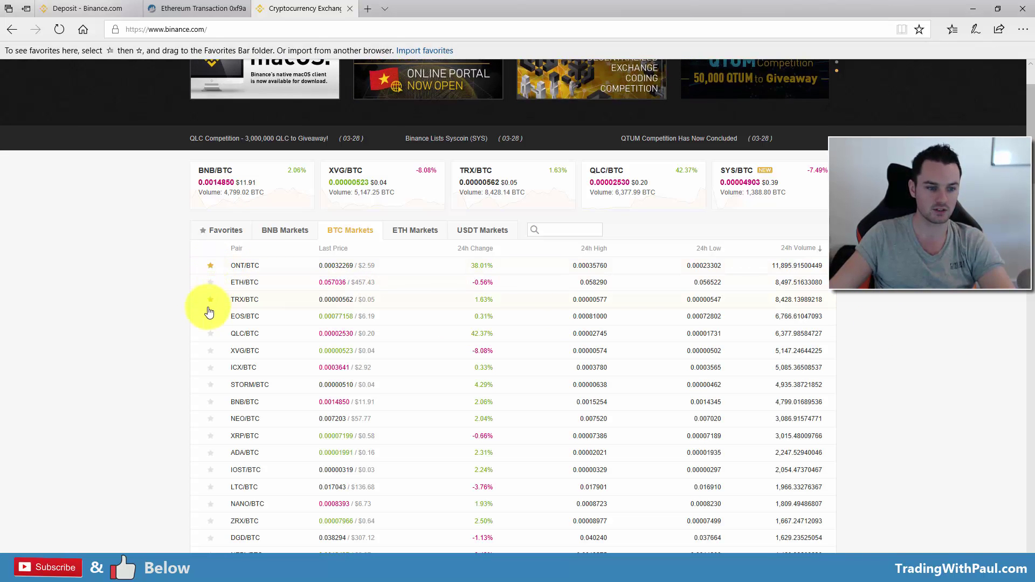
pyautogui.click(226, 230)
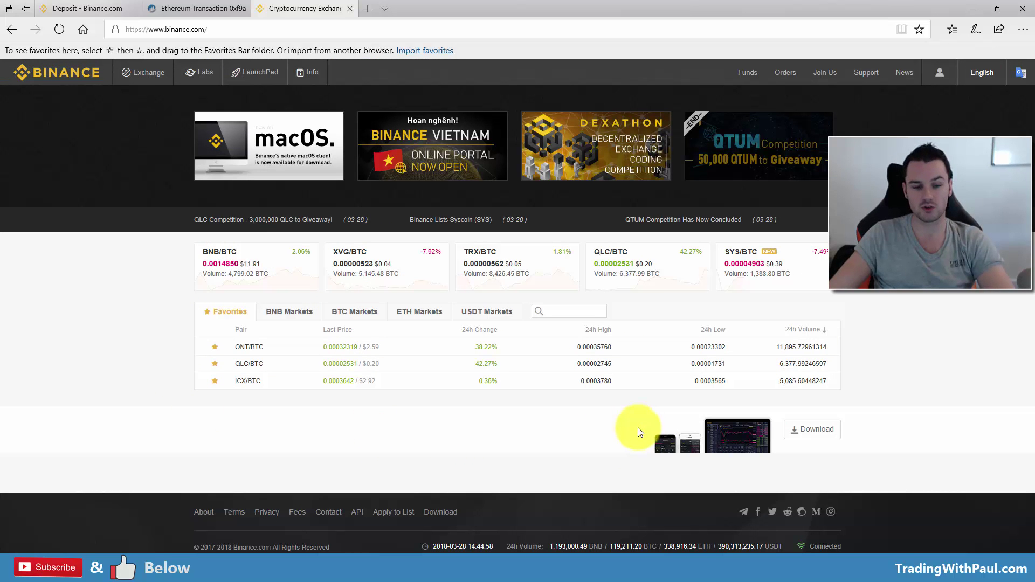